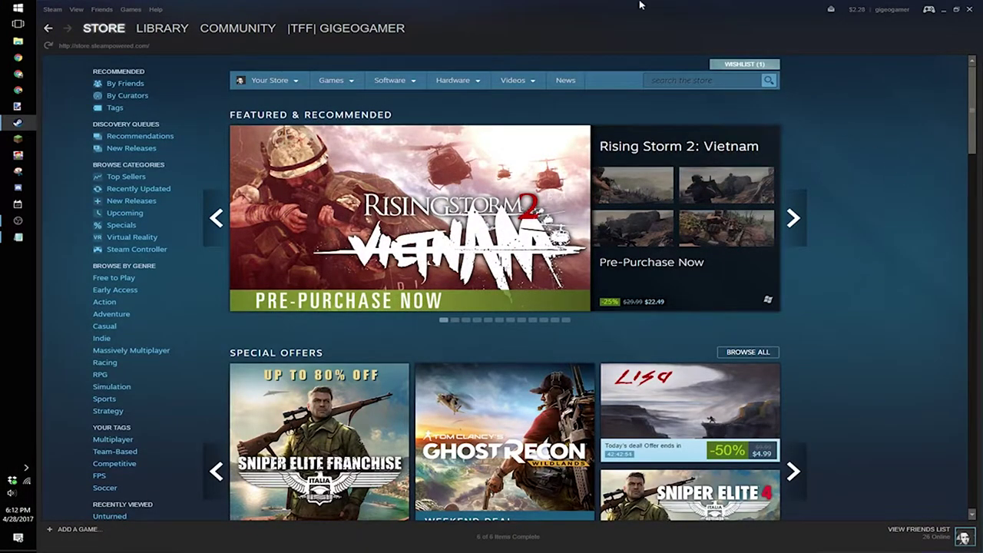
# Go to the games library and open the Steam Workshop for Counter-Strike: Global Offensive.
pyautogui.click(130, 9)
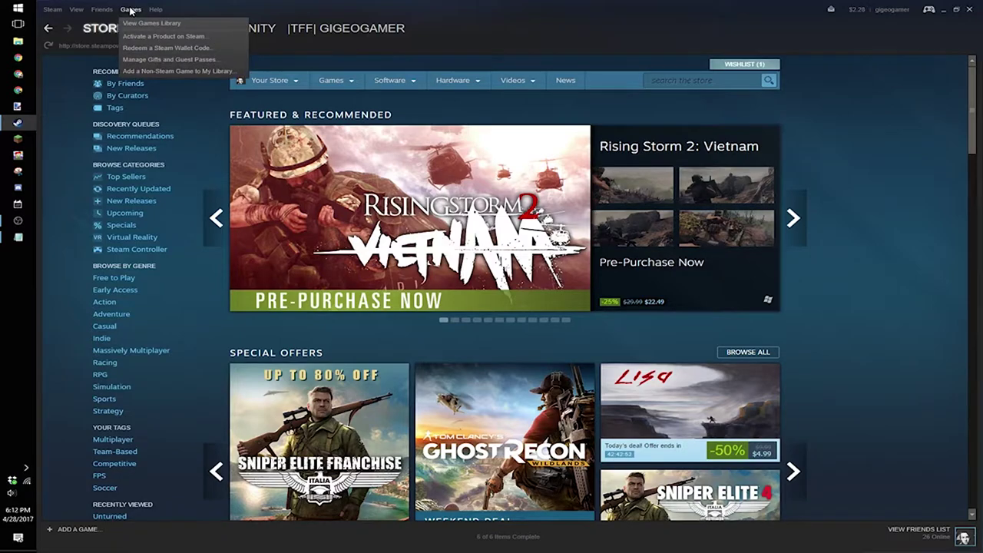
pyautogui.click(140, 23)
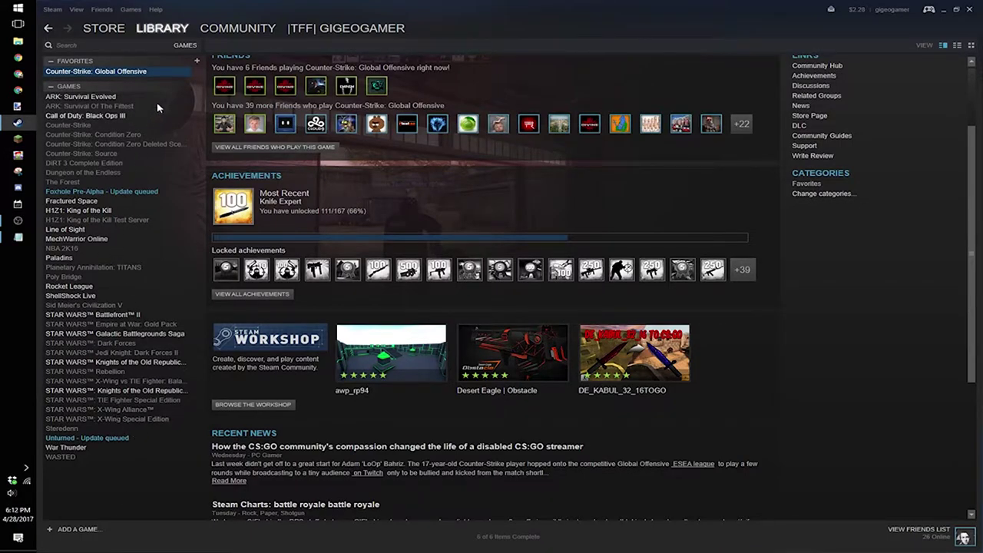
pyautogui.scroll(2, 304, 151)
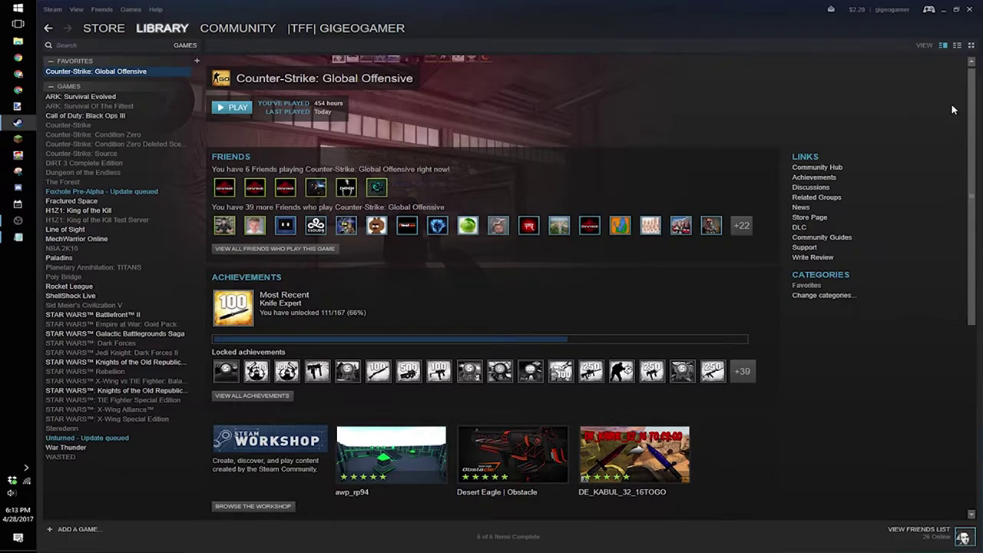
pyautogui.moveTo(969, 101); pyautogui.dragTo(967, 195)
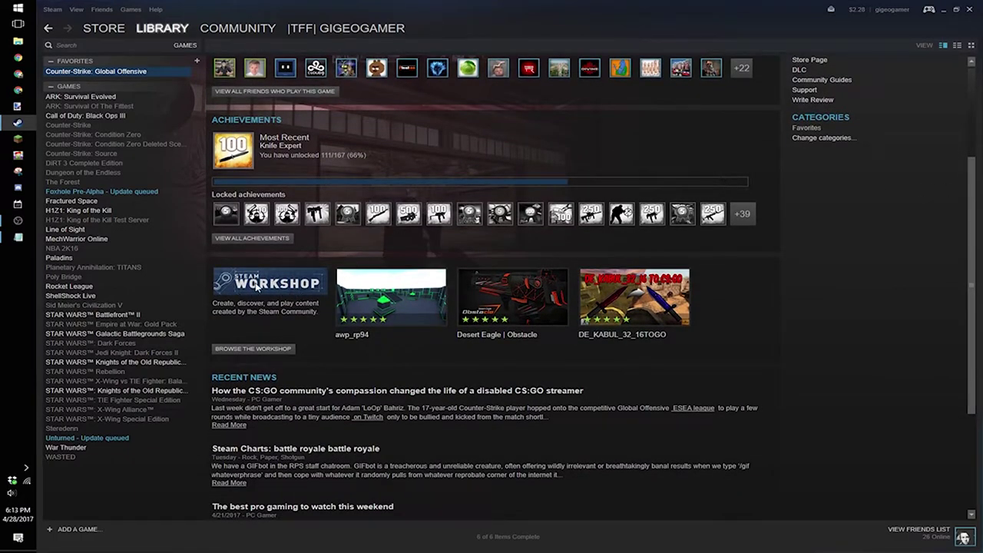
pyautogui.click(250, 349)
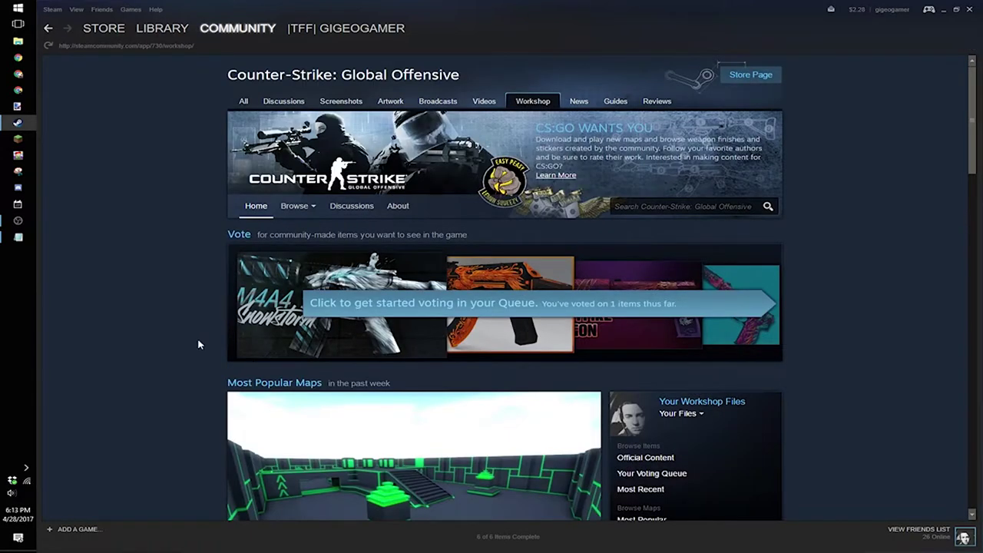
# Look through the Workshop home page and open the awp_rp94 map from Most Popular Maps.
pyautogui.scroll(-2, 160, 349)
pyautogui.scroll(-1, 161, 347)
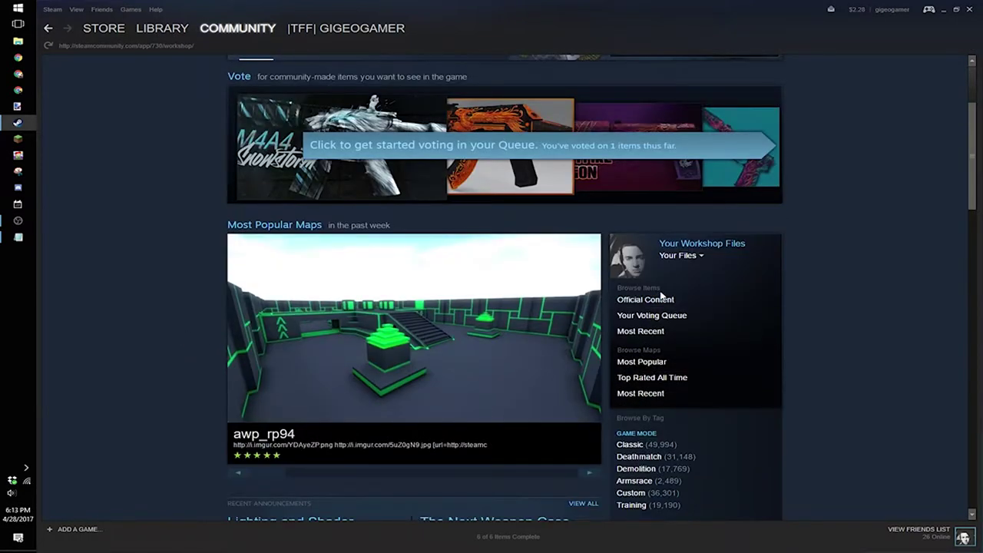
pyautogui.scroll(-1, 651, 314)
pyautogui.scroll(-1, 668, 265)
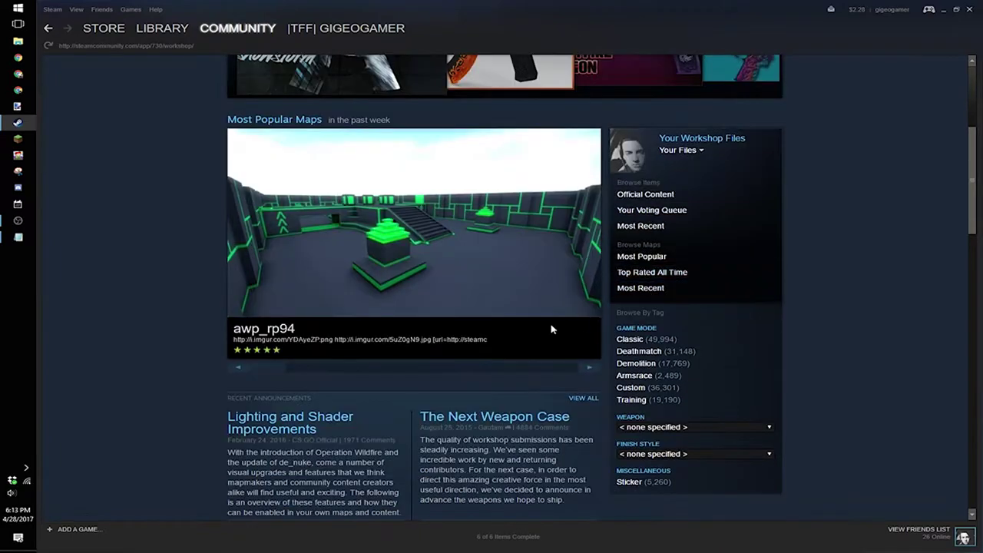
pyautogui.scroll(-1, 551, 329)
pyautogui.scroll(-2, 461, 292)
pyautogui.scroll(2, 340, 238)
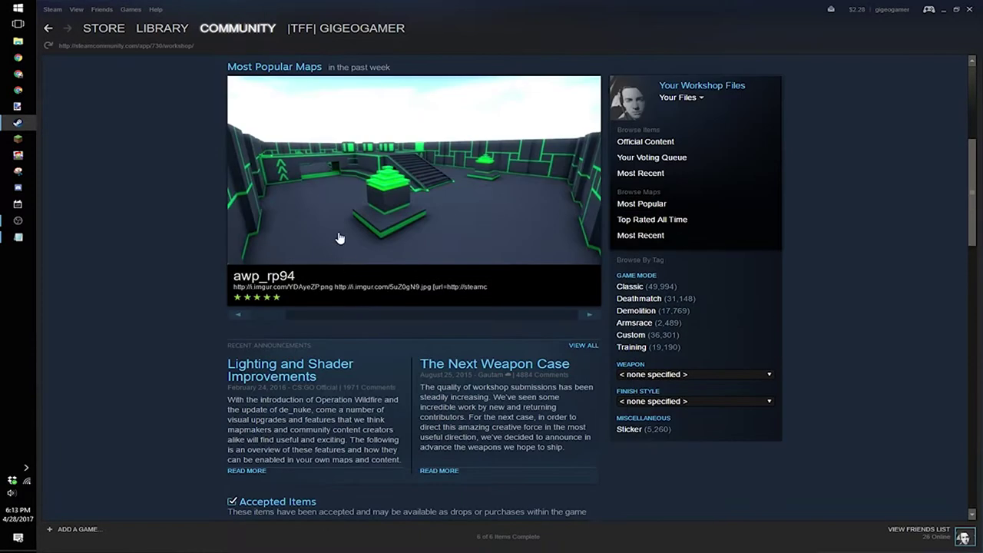
pyautogui.scroll(2, 341, 239)
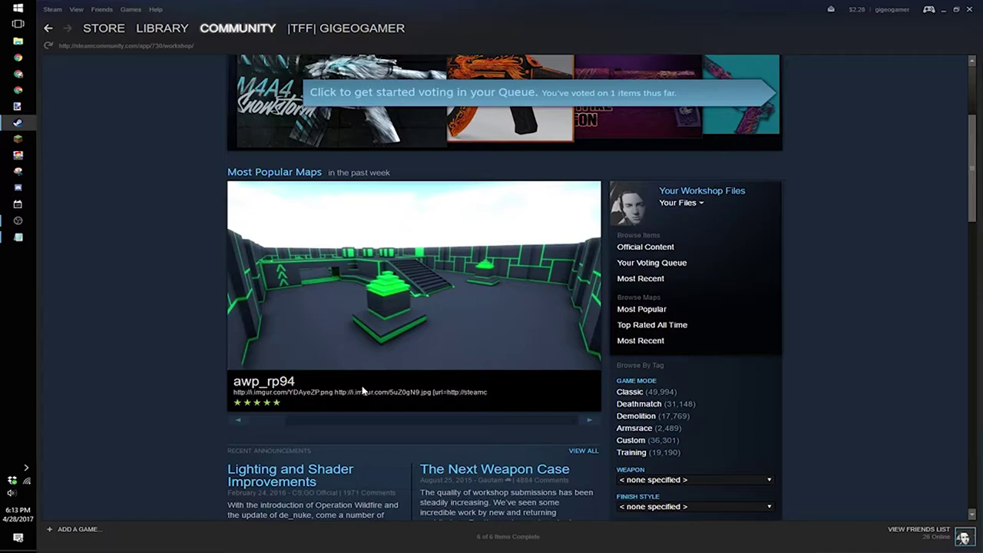
pyautogui.click(437, 301)
pyautogui.click(317, 405)
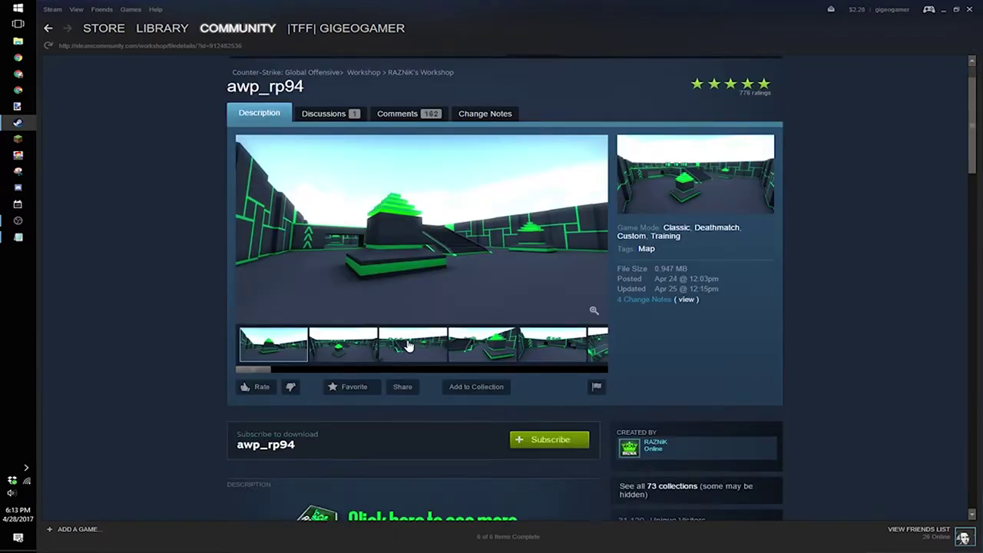
# View the preview images of awp_rp94, including the overhead layout, and subscribe to the map.
pyautogui.click(392, 402)
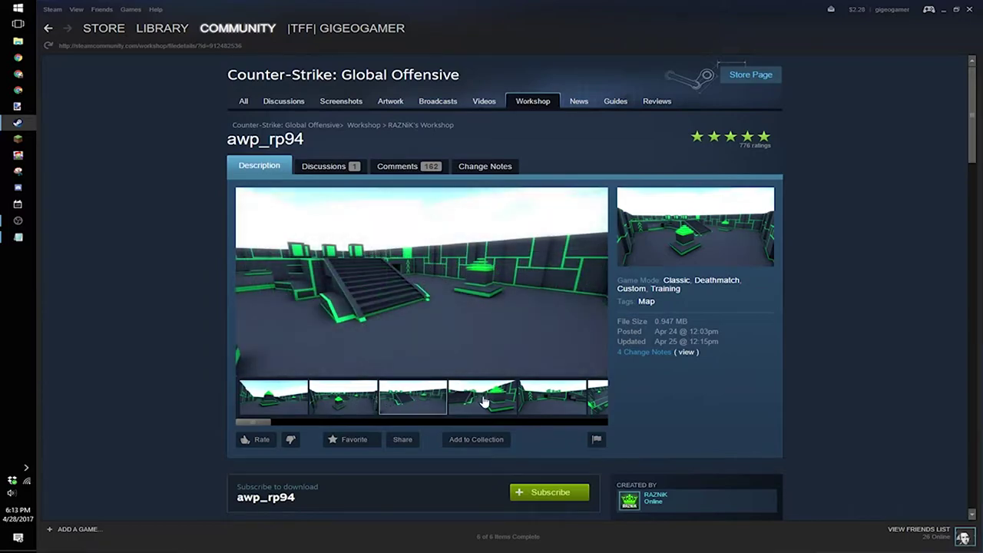
pyautogui.click(485, 403)
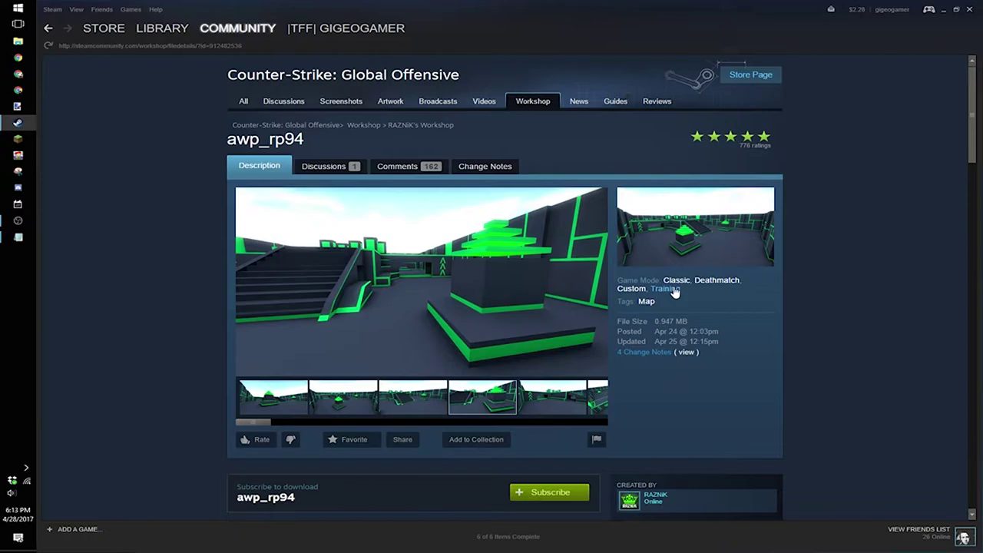
pyautogui.click(561, 402)
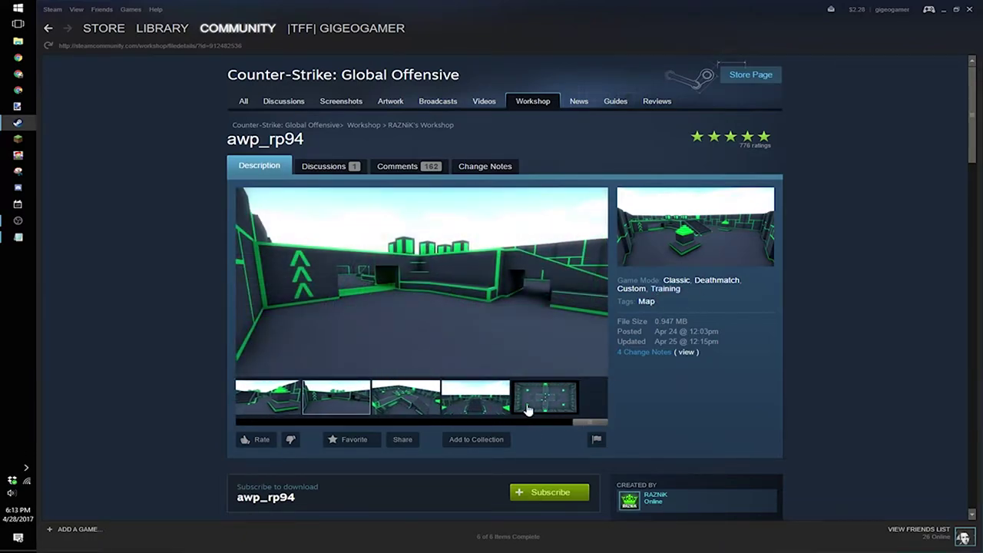
pyautogui.click(529, 407)
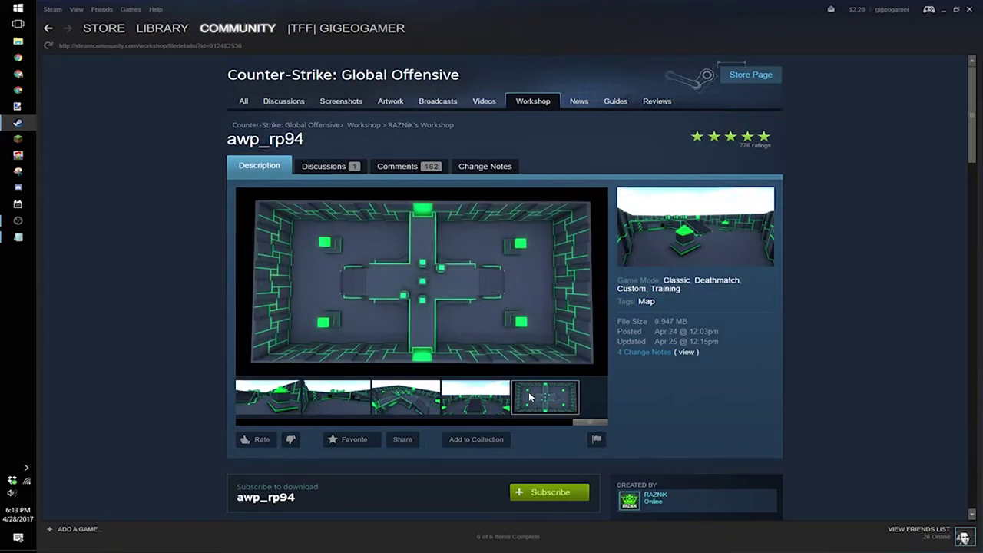
pyautogui.click(550, 492)
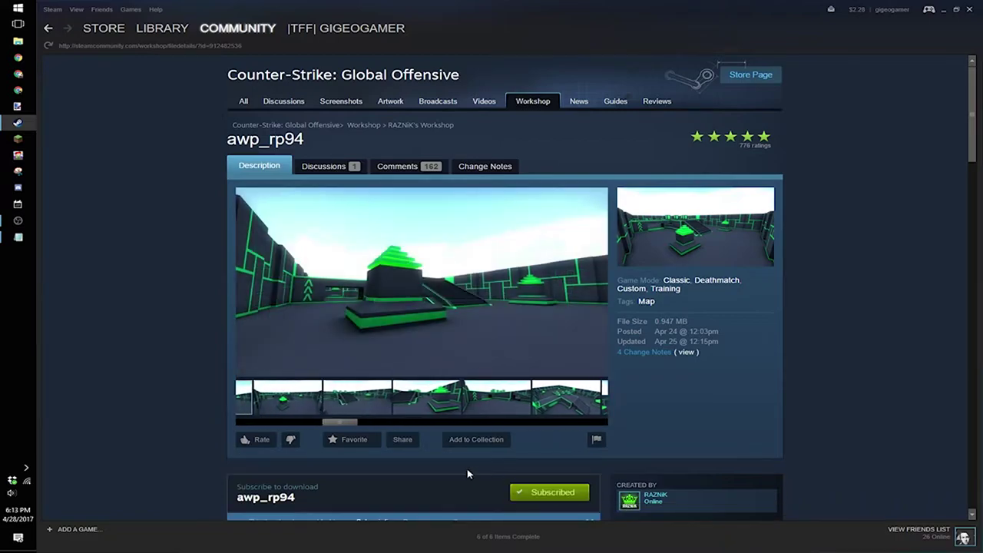
pyautogui.scroll(-1, 467, 469)
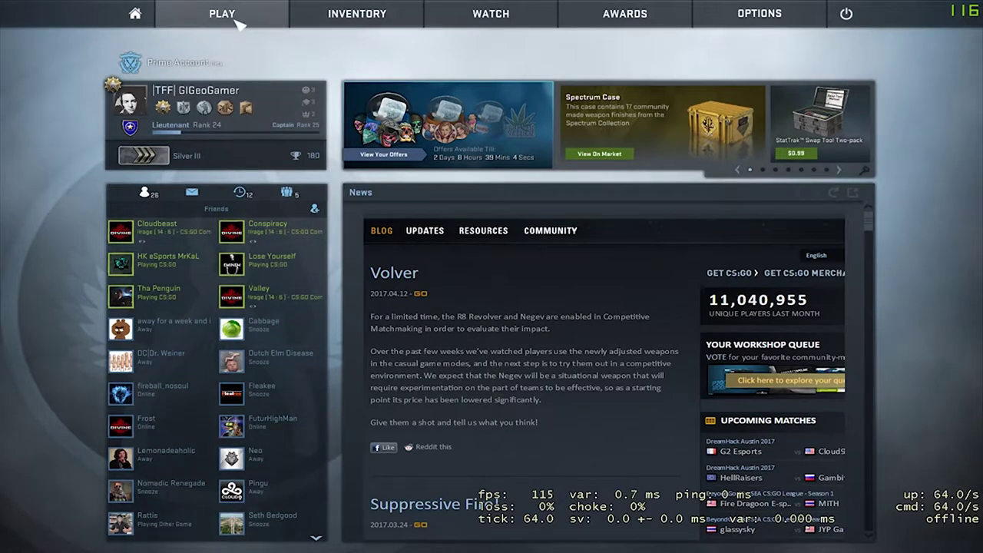
# In Counter-Strike: Global Offensive, open Offline With Bots and show the Workshop maps.
pyautogui.moveTo(239, 23)
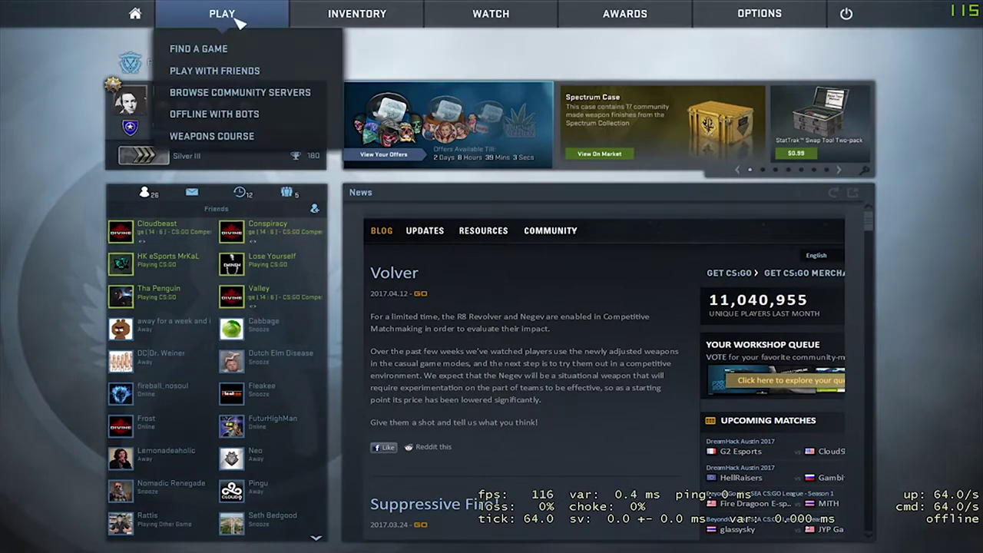
pyautogui.click(229, 115)
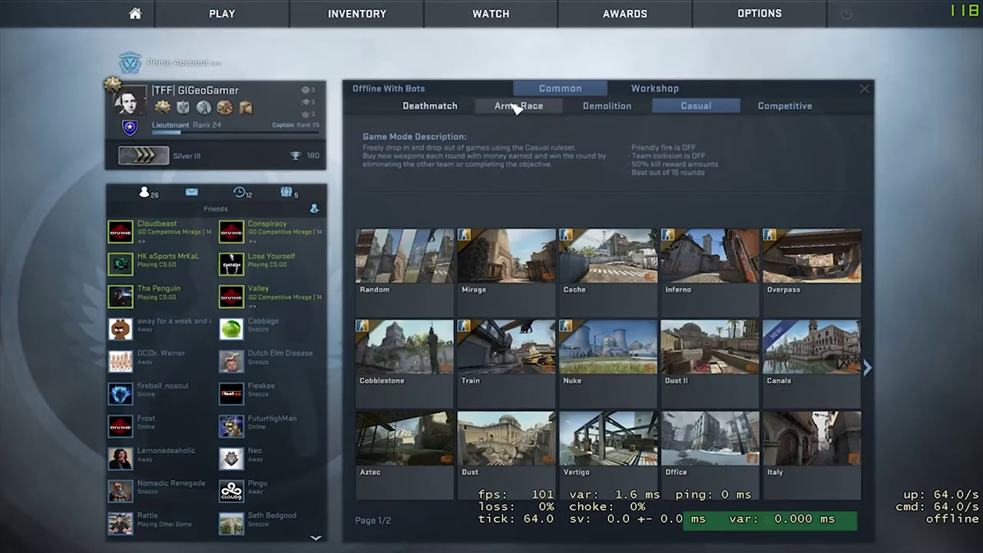
pyautogui.click(686, 93)
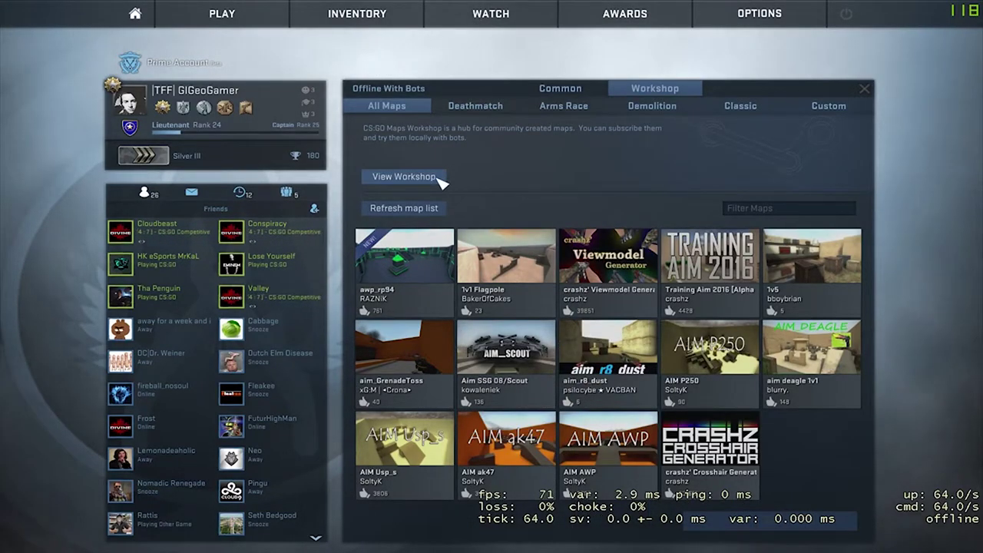
# View the Workshop from the game, subscribe to the fy_nukeworld map and return to the Offline With Bots map list.
pyautogui.click(442, 180)
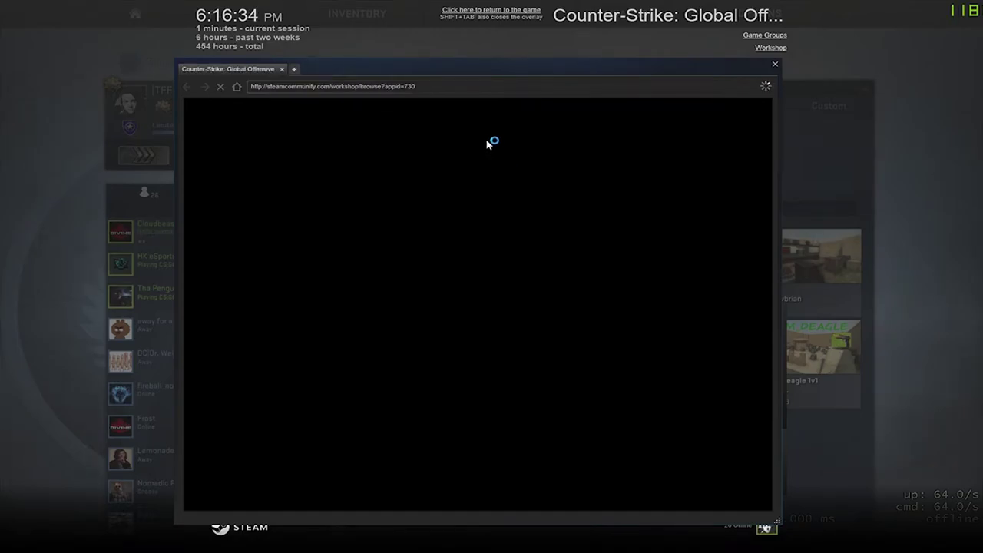
pyautogui.scroll(-2, 315, 378)
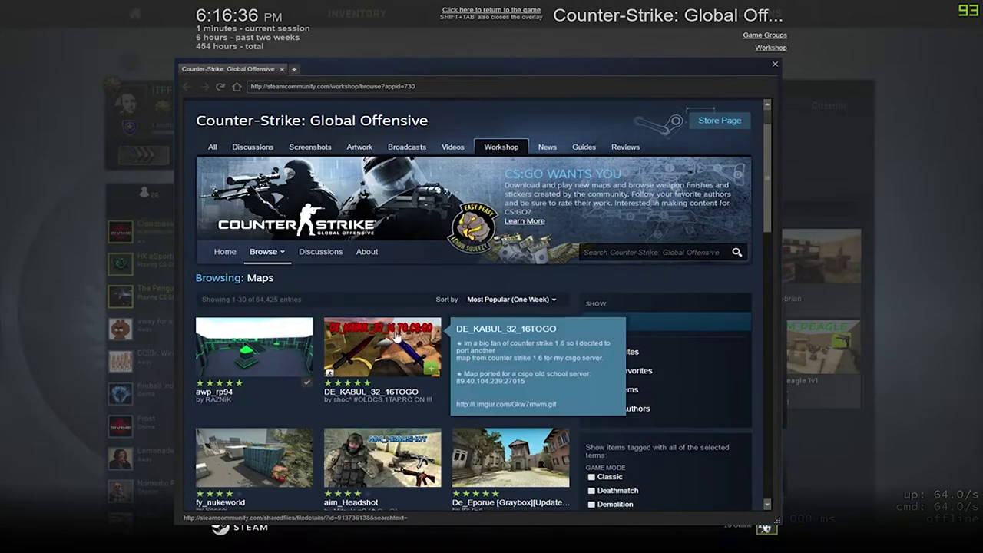
pyautogui.scroll(-1, 514, 449)
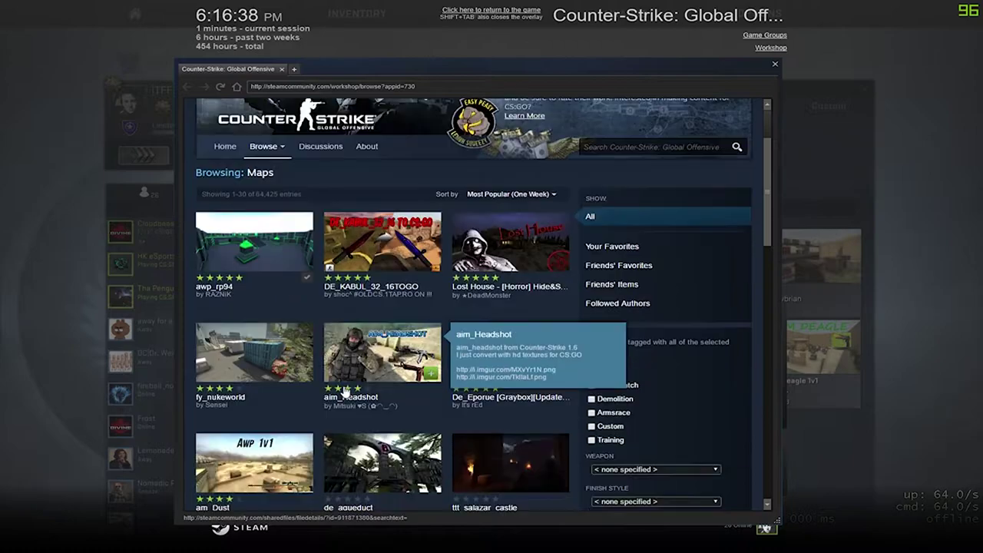
pyautogui.click(265, 354)
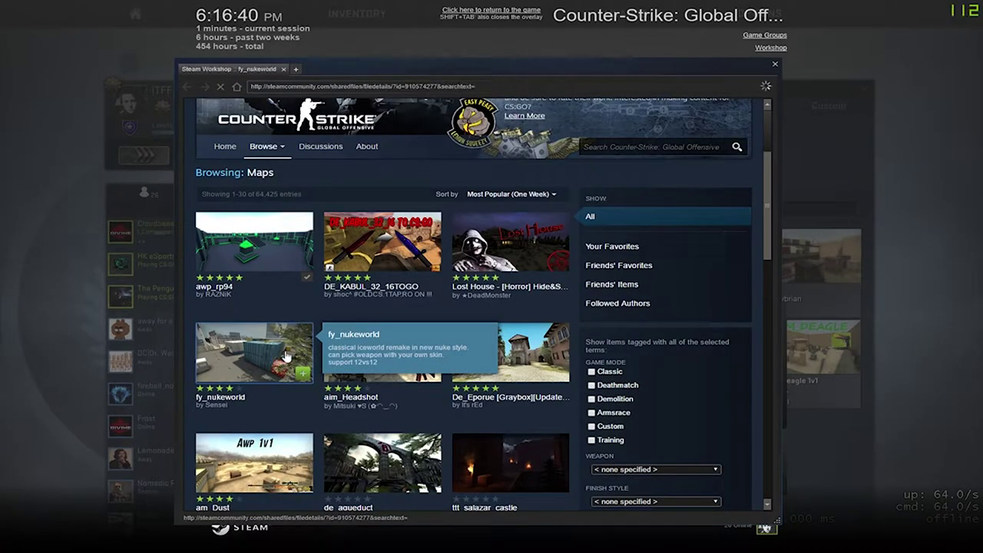
pyautogui.scroll(-1, 414, 380)
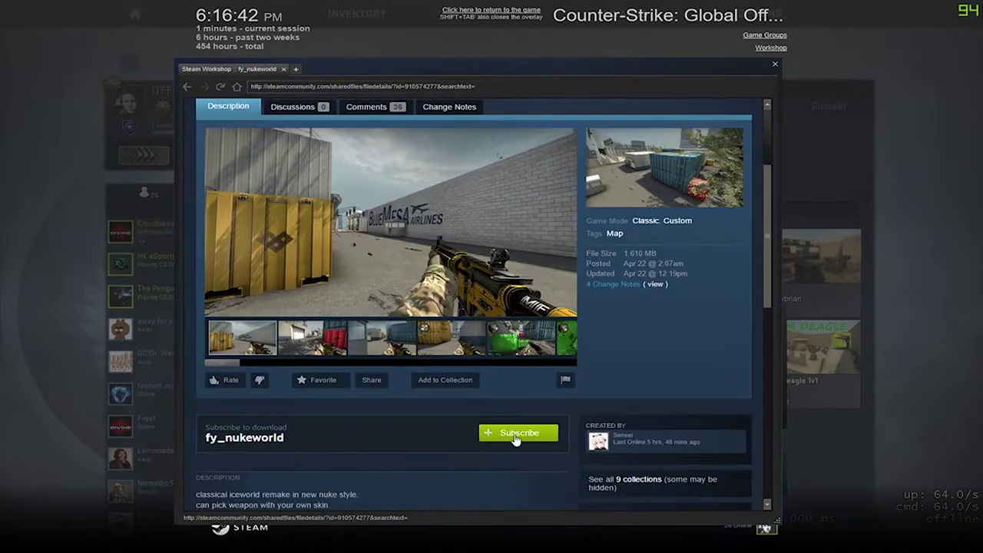
pyautogui.click(527, 432)
pyautogui.hotkey('shift', 'Tab')
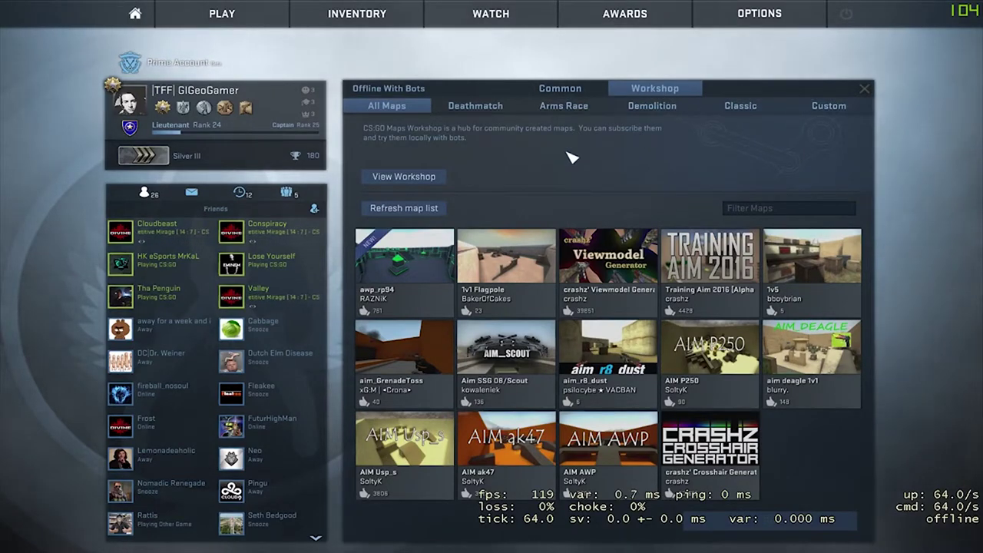
# Start setting up an offline match on awp_rp94 with Competitive as the game mode.
pyautogui.moveTo(760, 470)
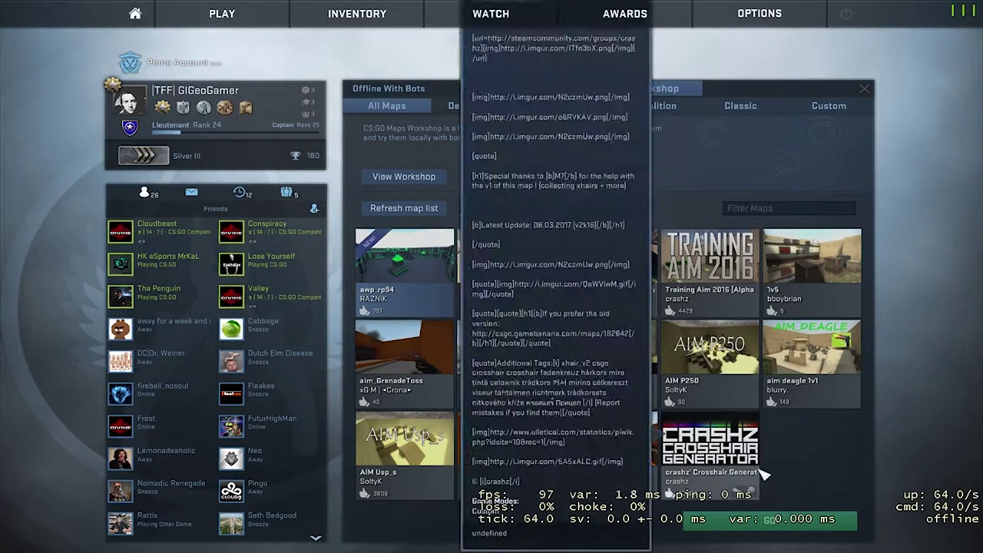
pyautogui.click(789, 523)
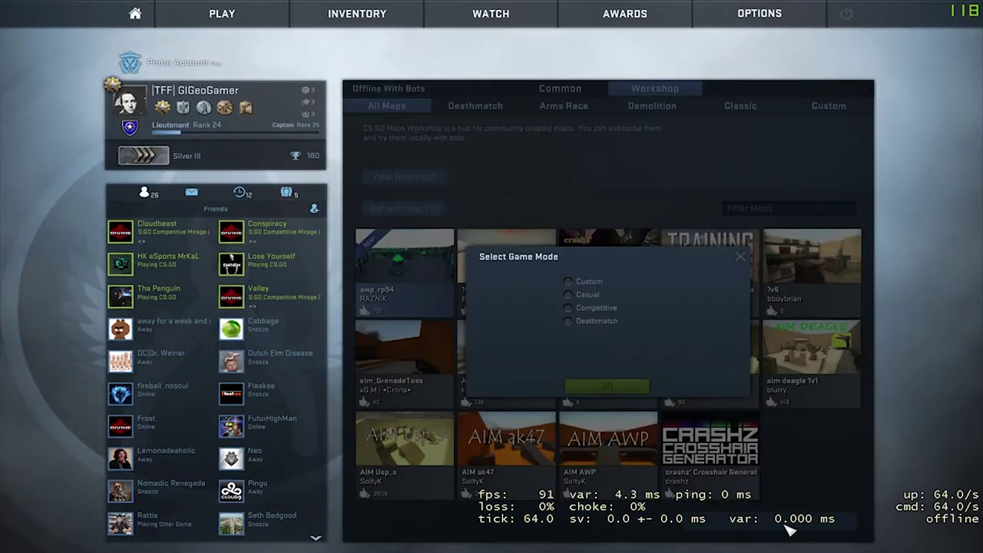
pyautogui.click(580, 308)
pyautogui.click(608, 385)
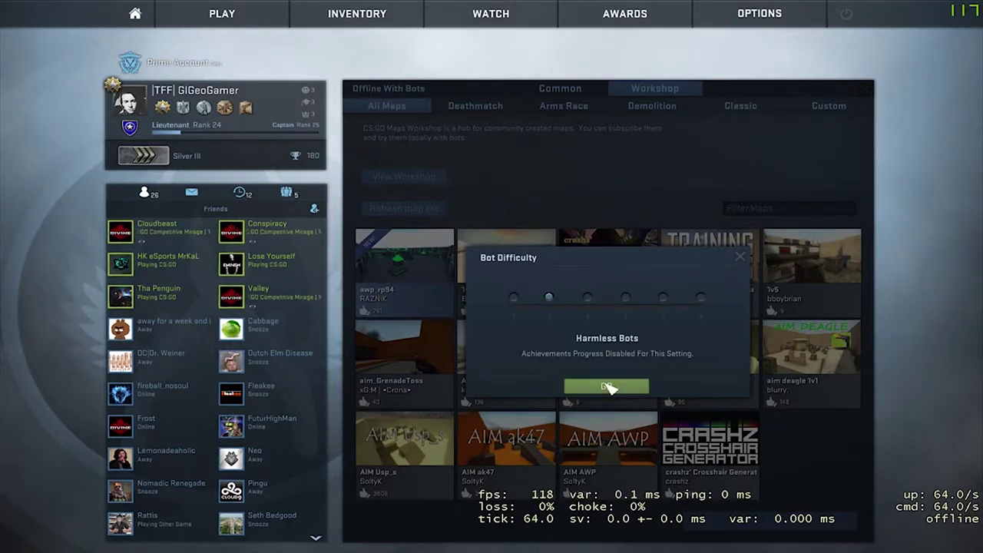
# Set the bot difficulty to the highest level and launch the match.
pyautogui.click(703, 301)
pyautogui.click(662, 300)
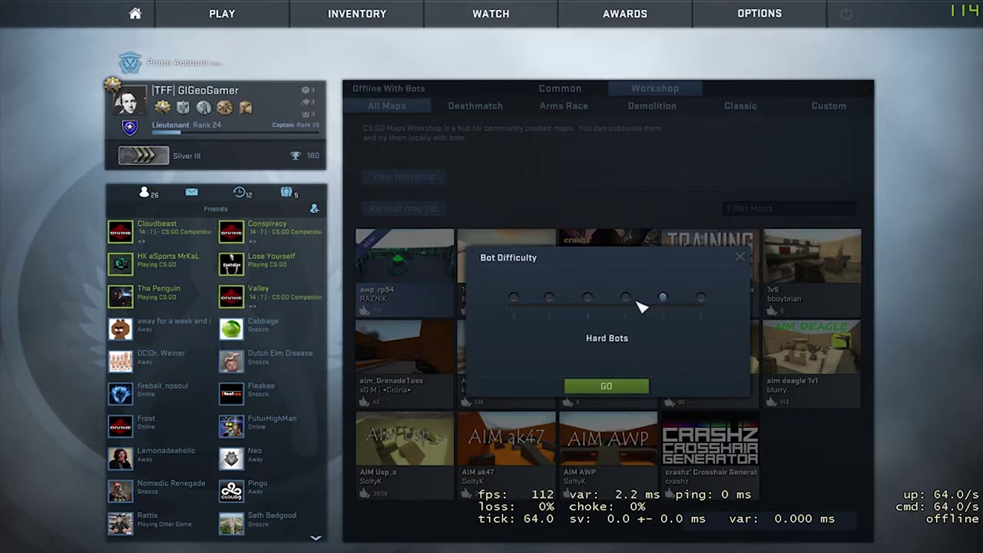
pyautogui.click(701, 299)
pyautogui.click(615, 387)
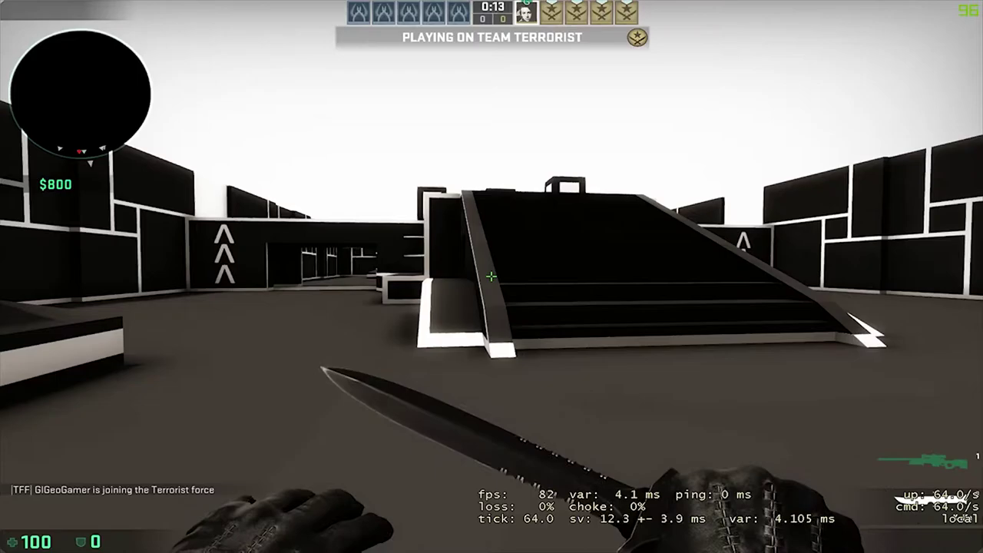
# Switch between the knife and the AWP at the spawn point, finishing with the AWP equipped.
pyautogui.press('1')
pyautogui.press('q')
pyautogui.press('w')
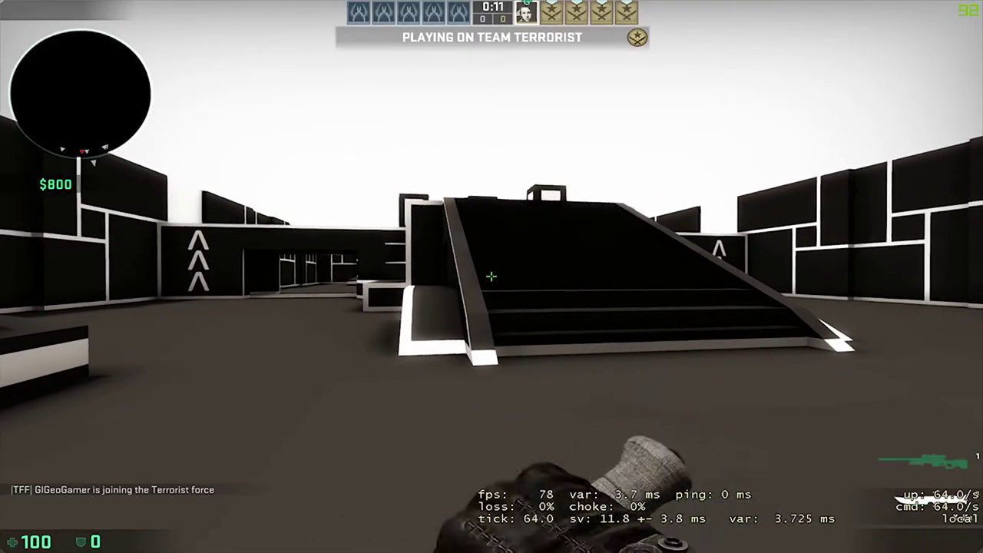
pyautogui.press('q')
pyautogui.press('q')
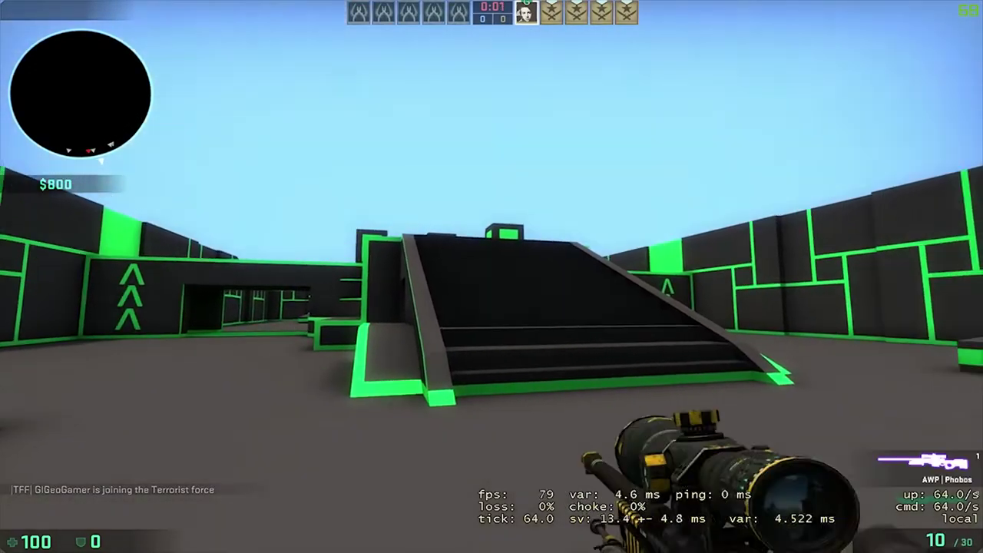
pyautogui.press('3')
pyautogui.press('1')
# Walk along the central stairs of the map with the AWP in hand.
pyautogui.press('w')
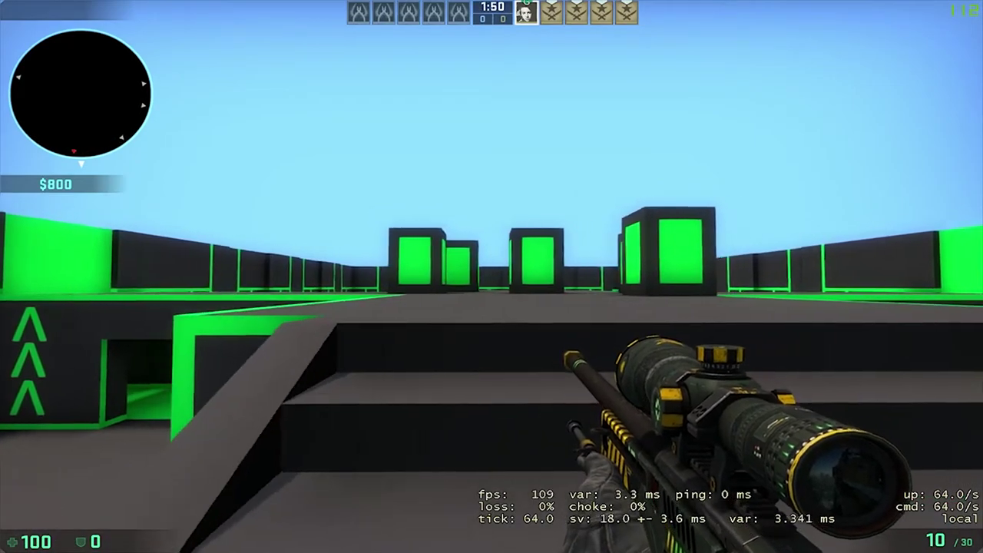
pyautogui.press('w')
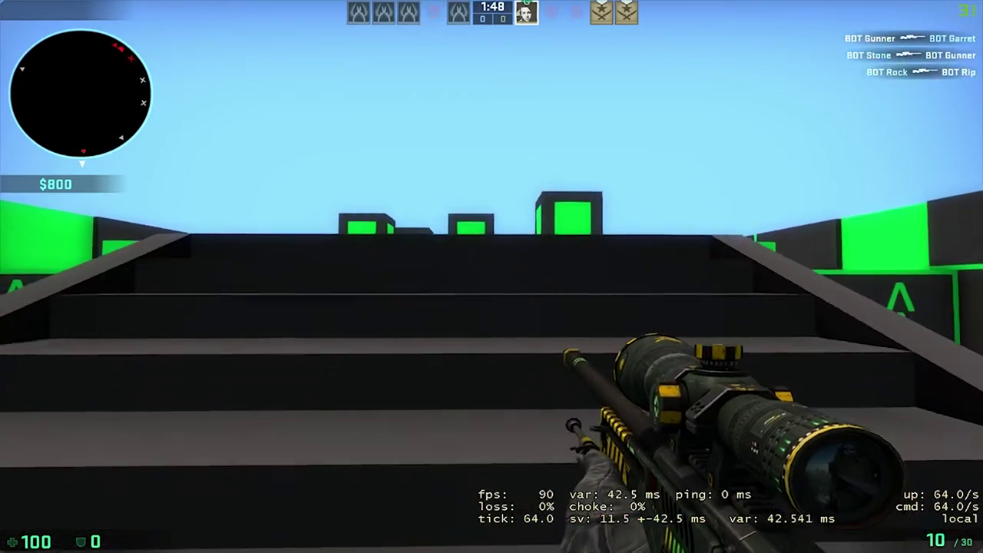
pyautogui.press('w')
pyautogui.press('w')
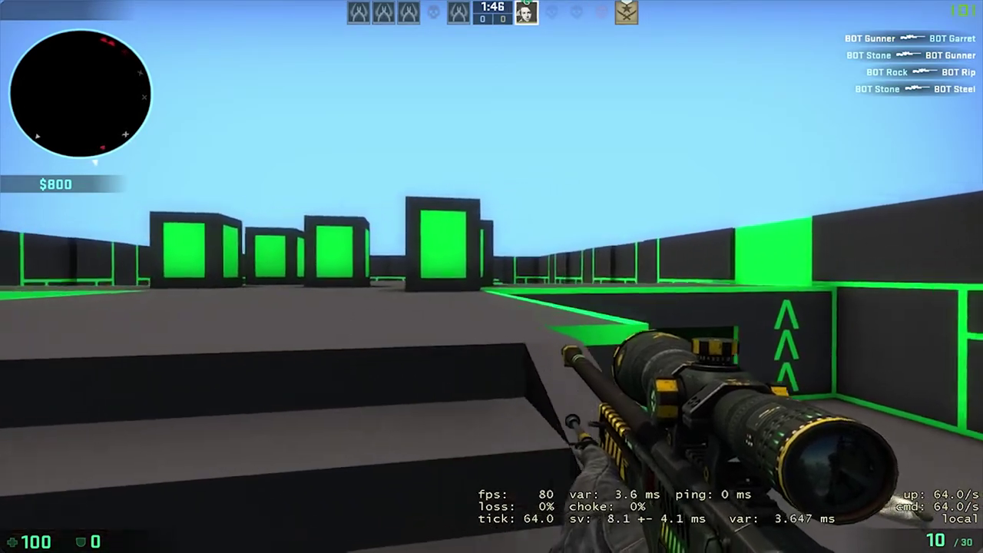
# Advance into the green tunnel and shoot BOT Moe from its opening with the scoped AWP, quick-switching weapons after the shot.
pyautogui.press('w')
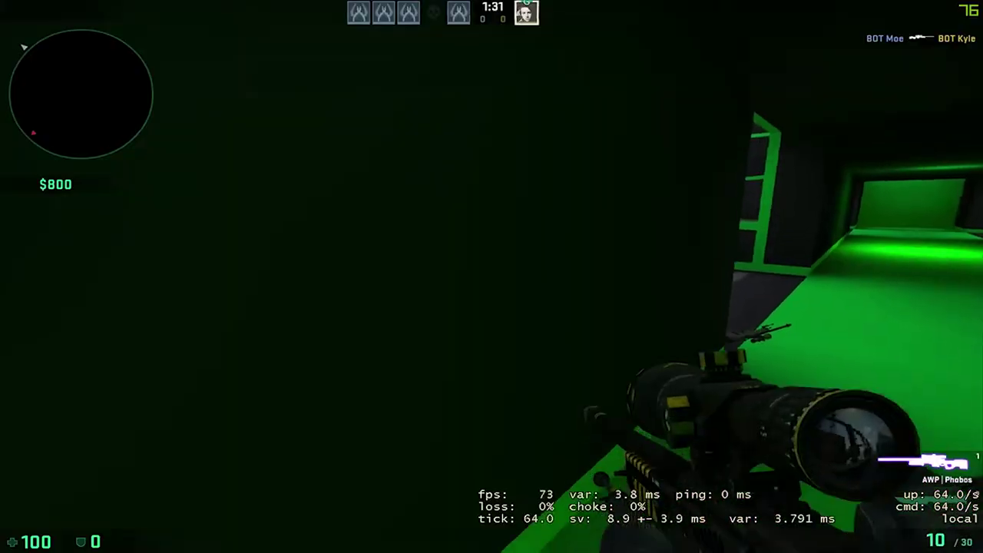
pyautogui.press('w')
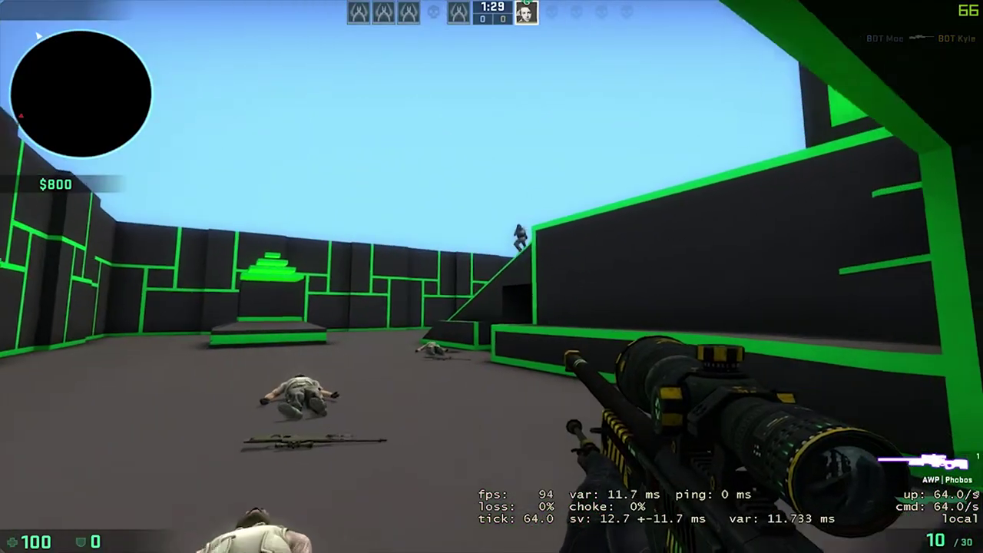
pyautogui.rightClick(491, 276)
pyautogui.click(491, 276)
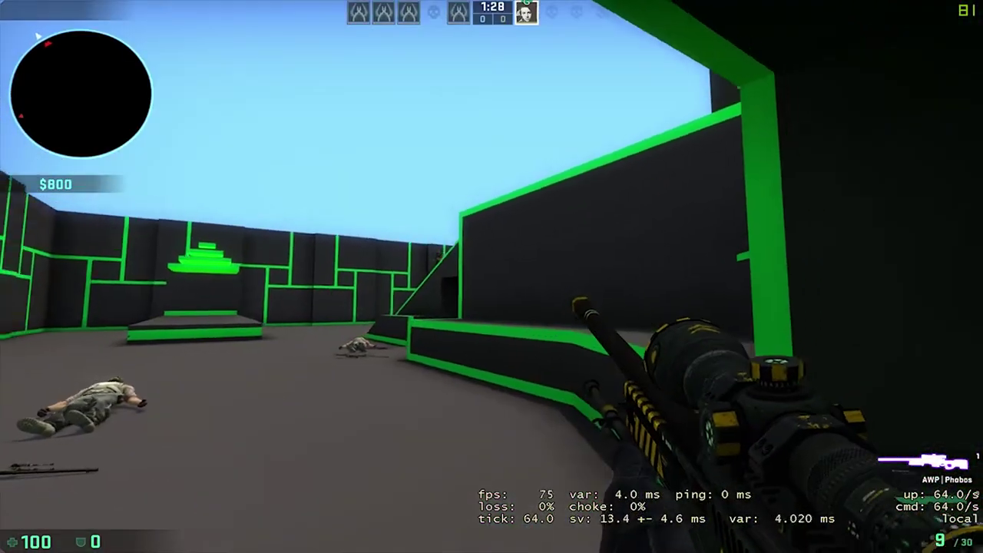
pyautogui.press('s')
pyautogui.rightClick(491, 277)
pyautogui.click(492, 277)
pyautogui.press('q')
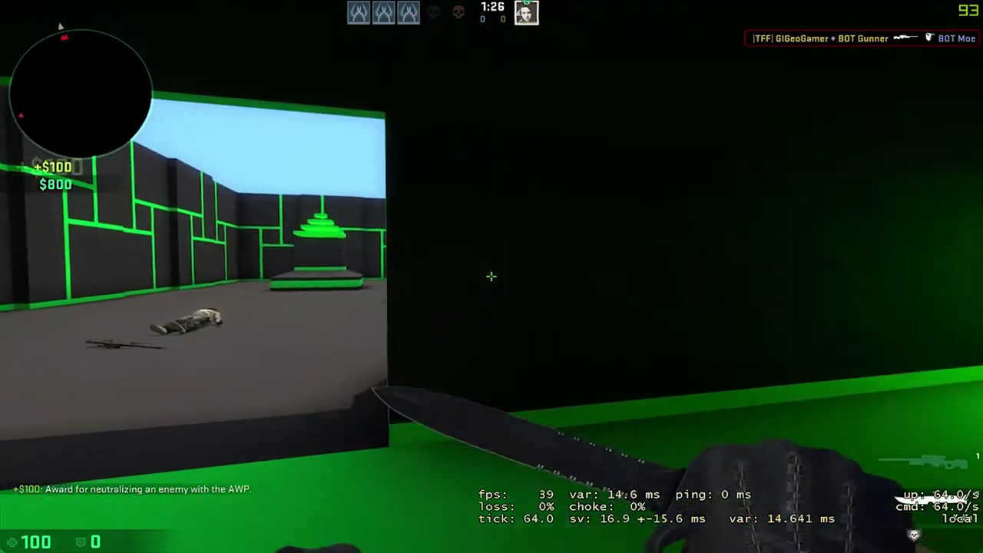
pyautogui.press('q')
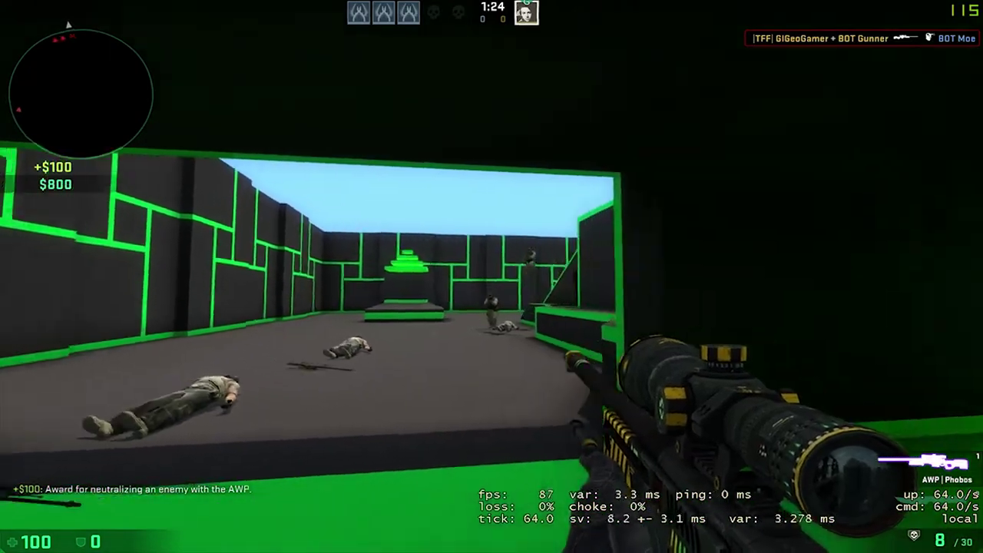
# Shoot BOT Rock and BOT Stone from the tunnel opening with the AWP, quick-switching weapons between shots.
pyautogui.click(491, 277)
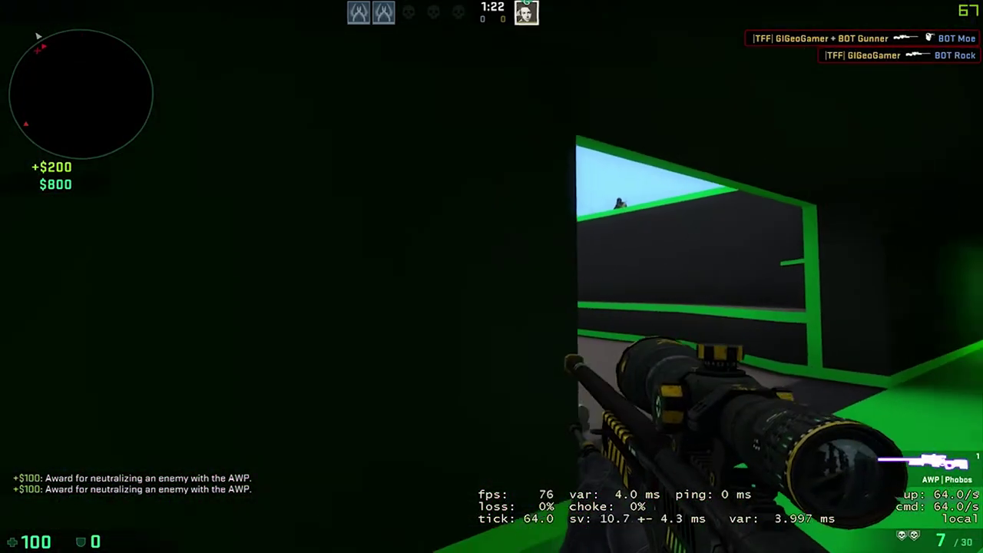
pyautogui.press('q')
pyautogui.press('q')
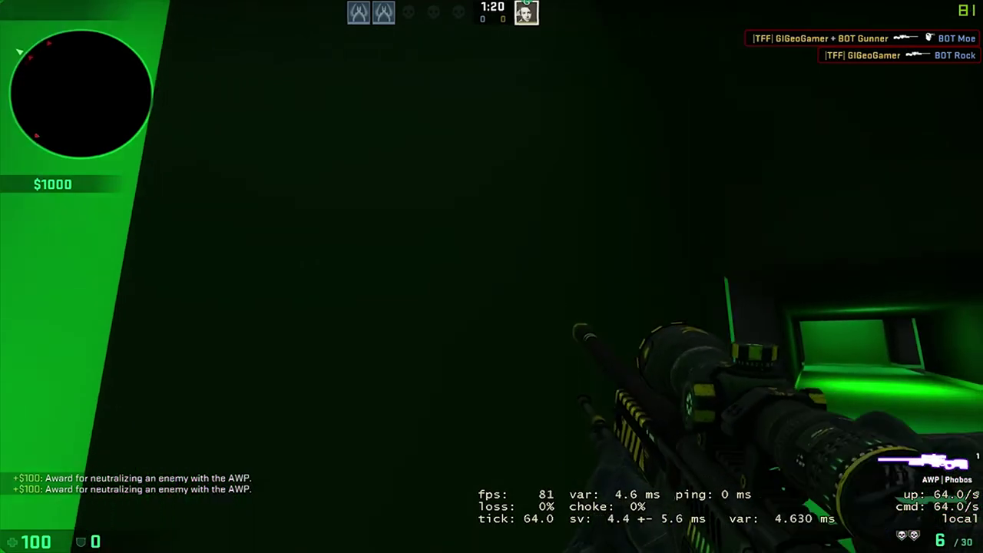
pyautogui.rightClick(491, 276)
pyautogui.rightClick(491, 277)
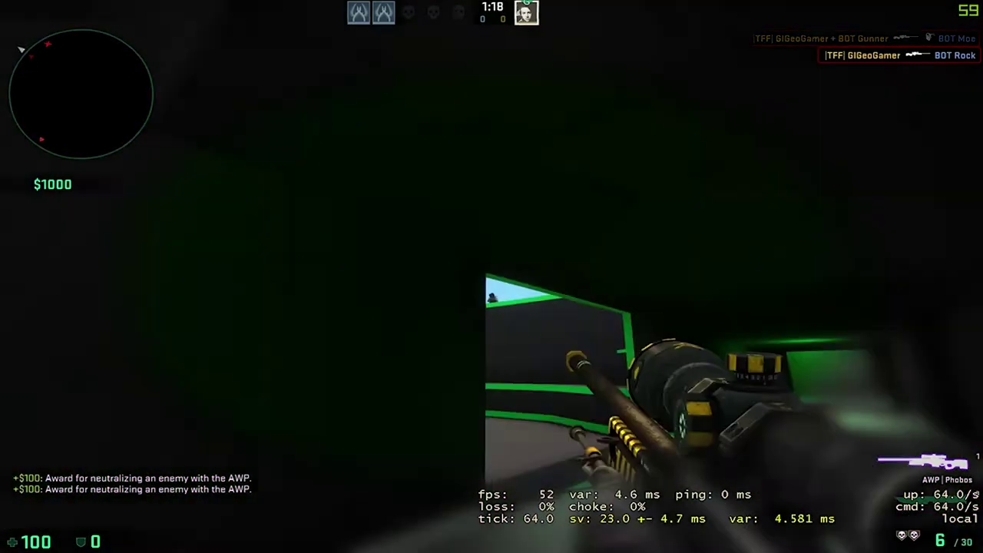
pyautogui.click(491, 276)
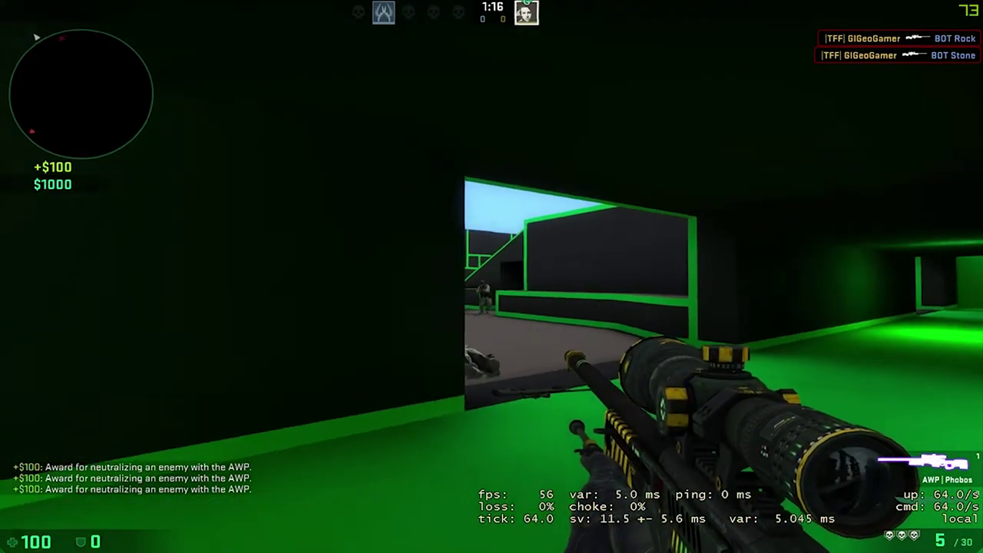
# Shoot BOT Cliffe with the scoped AWP to finish the round, and end with the knife equipped.
pyautogui.rightClick(491, 276)
pyautogui.click(492, 277)
pyautogui.press('q')
pyautogui.press('q')
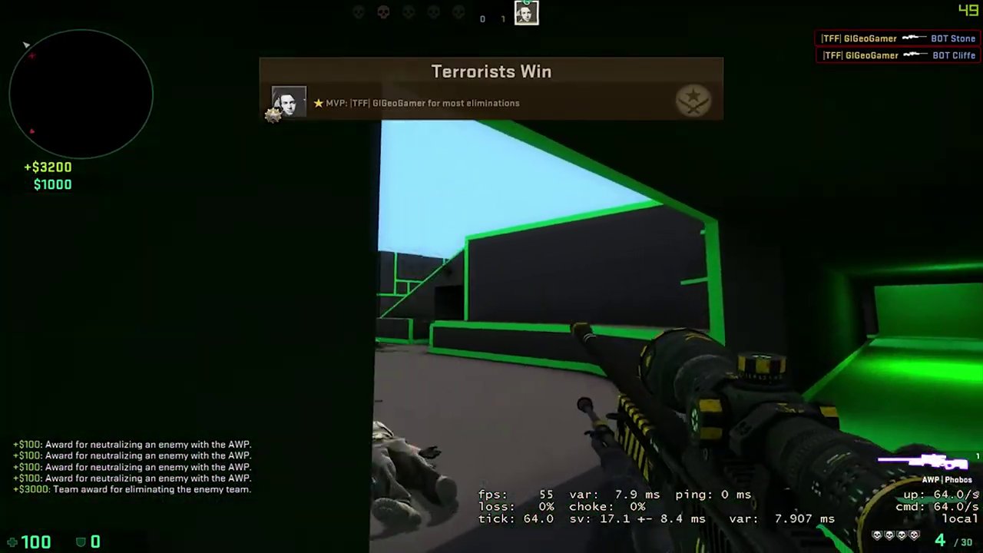
pyautogui.press('f')
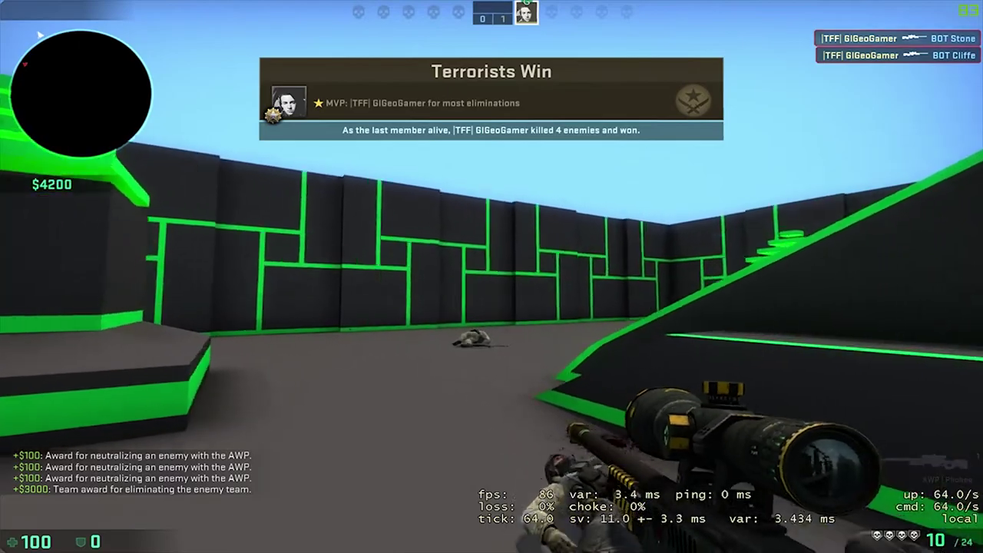
pyautogui.press('q')
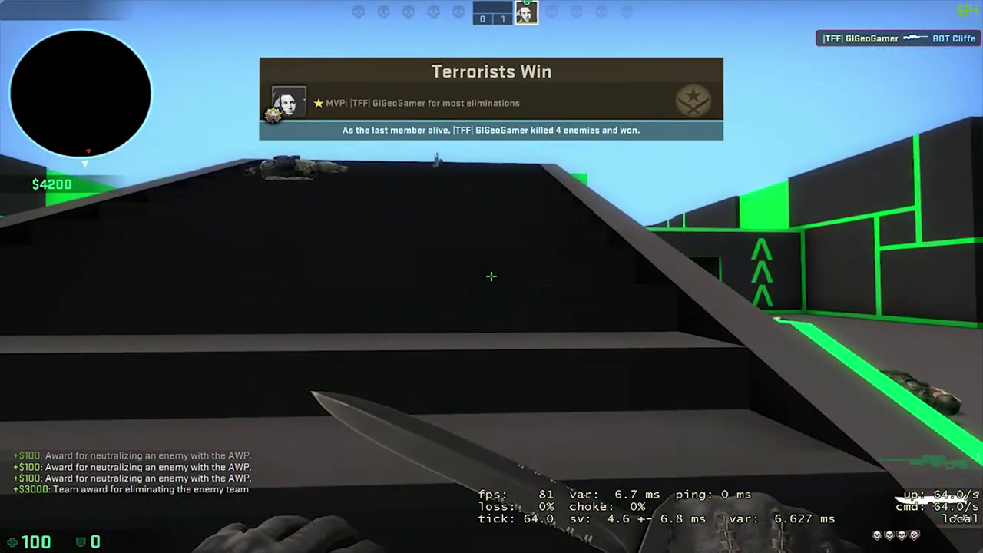
# Try to kill every bot with the console command bot_kill all.
pyautogui.press('`')
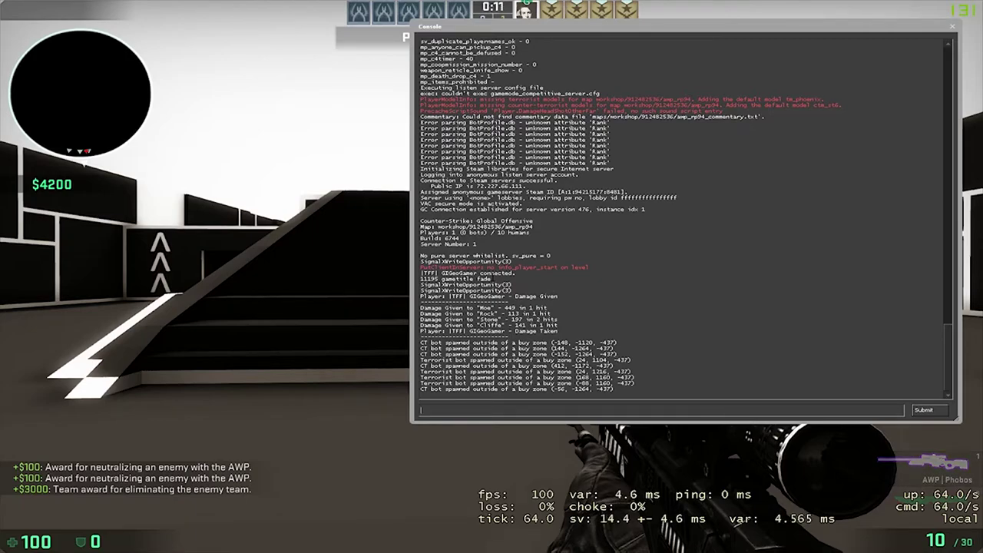
pyautogui.write('bot_kill')
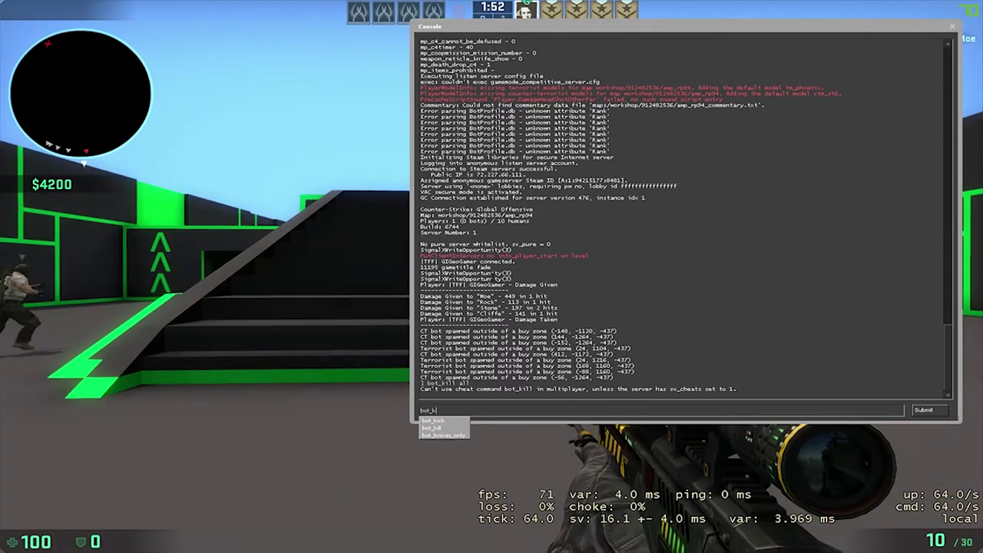
pyautogui.write('all')
pyautogui.press('Return')
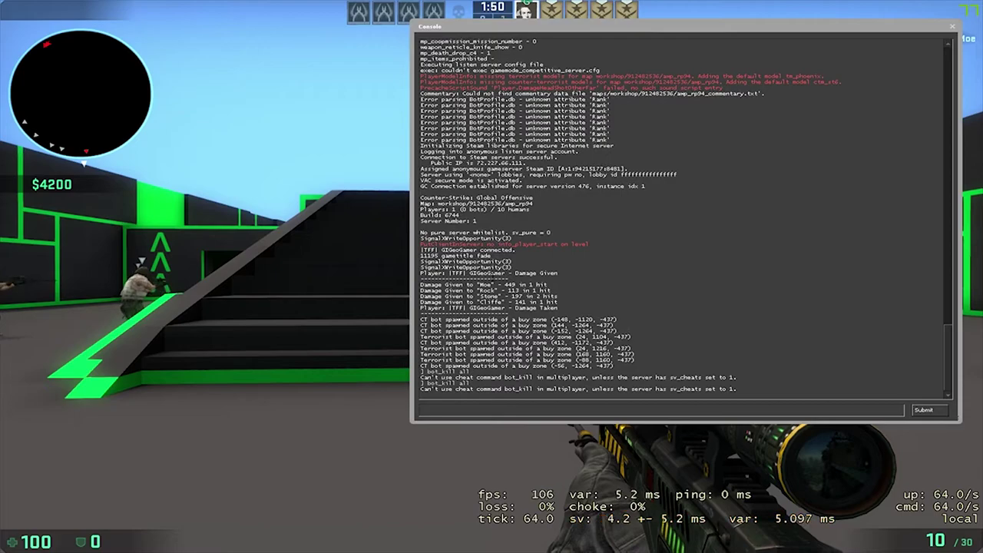
# Enable cheats on the local server with the console command sv_cheats 1.
pyautogui.write('sv')
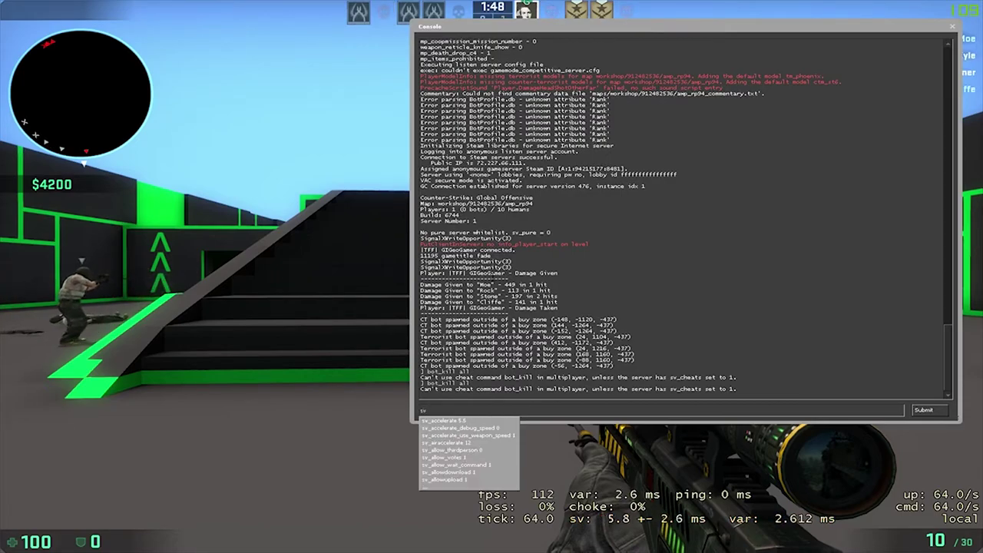
pyautogui.write('_cheats')
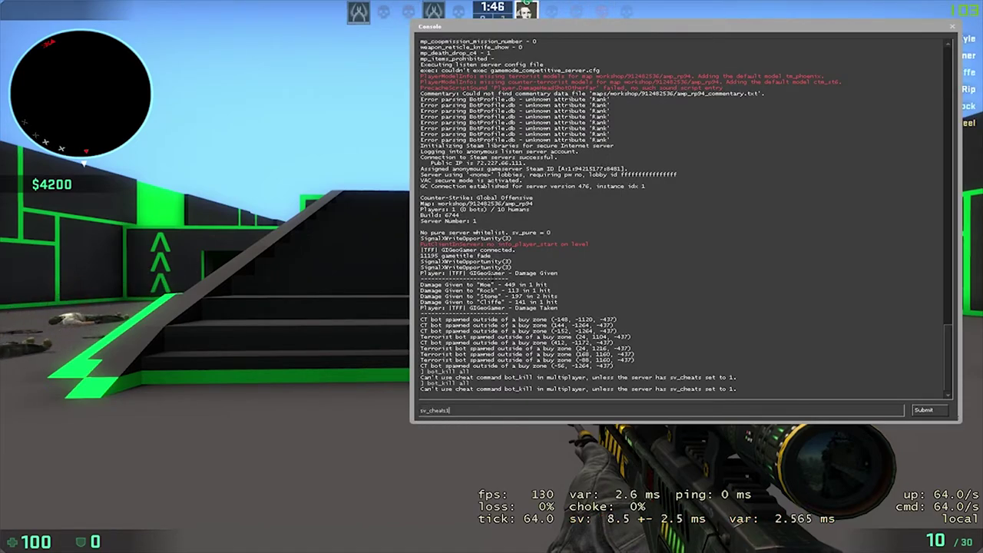
pyautogui.write(' 1')
pyautogui.press('Return')
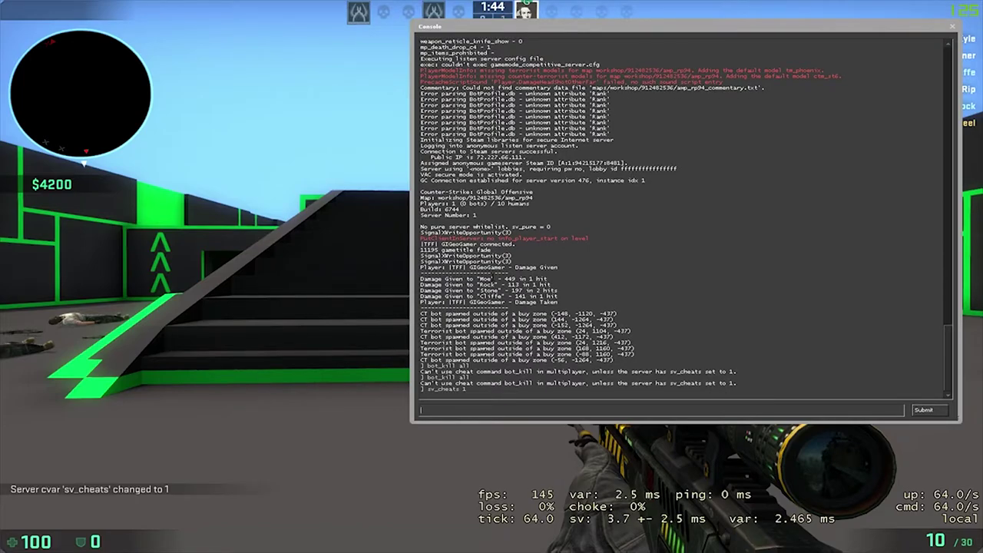
# Kill every bot with the console command bot_kill all and walk up the central stairs.
pyautogui.write('bot_kill all')
pyautogui.press('Return')
pyautogui.press('`')
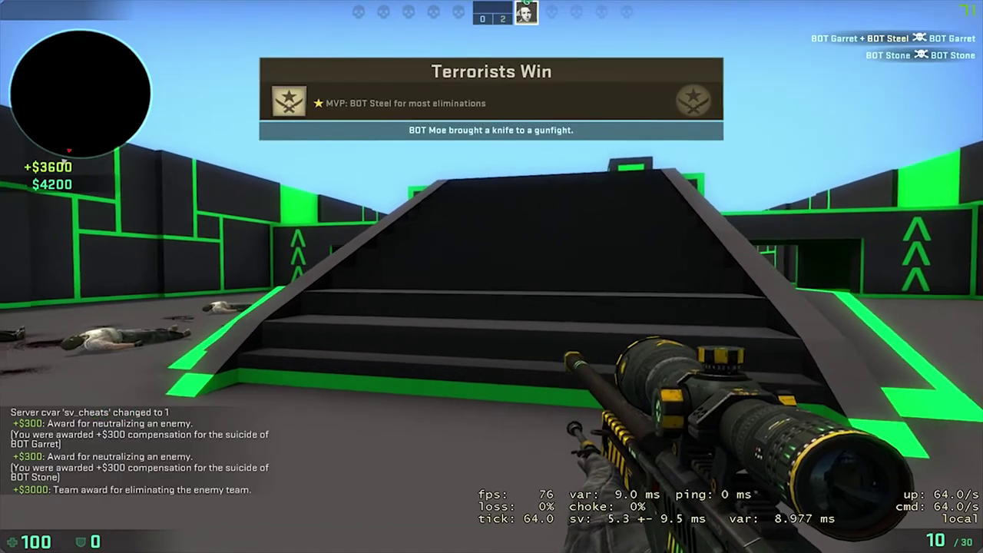
pyautogui.press('w')
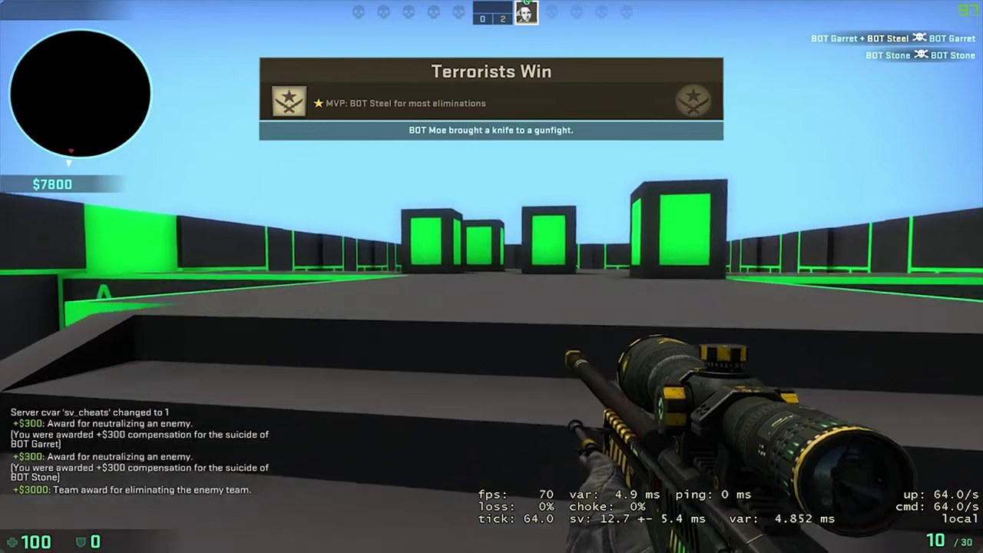
# Remove every bot from the match with bot_kick all, and bring up the console's suggestions for bot_ commands.
pyautogui.press('`')
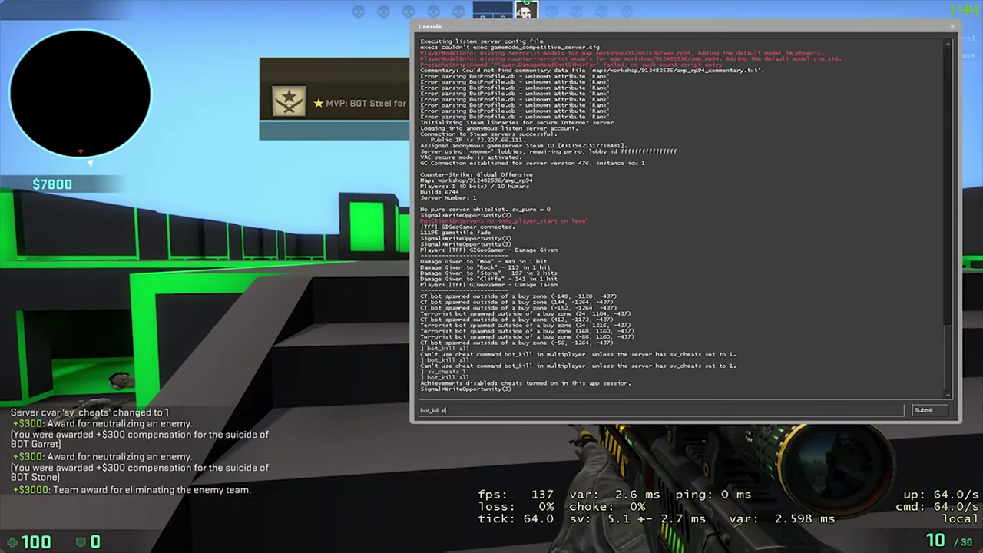
pyautogui.write('bot_kick all')
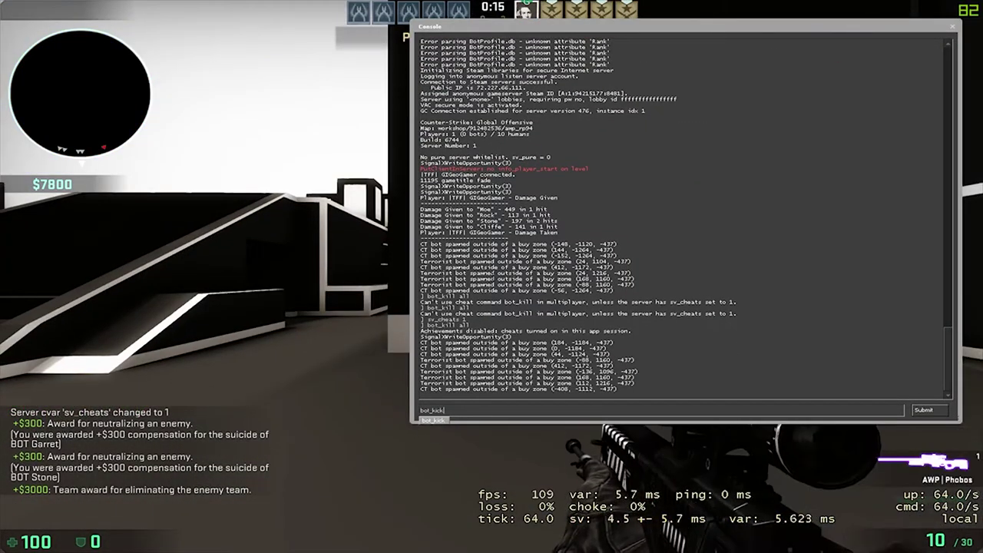
pyautogui.press('Return')
pyautogui.press('`')
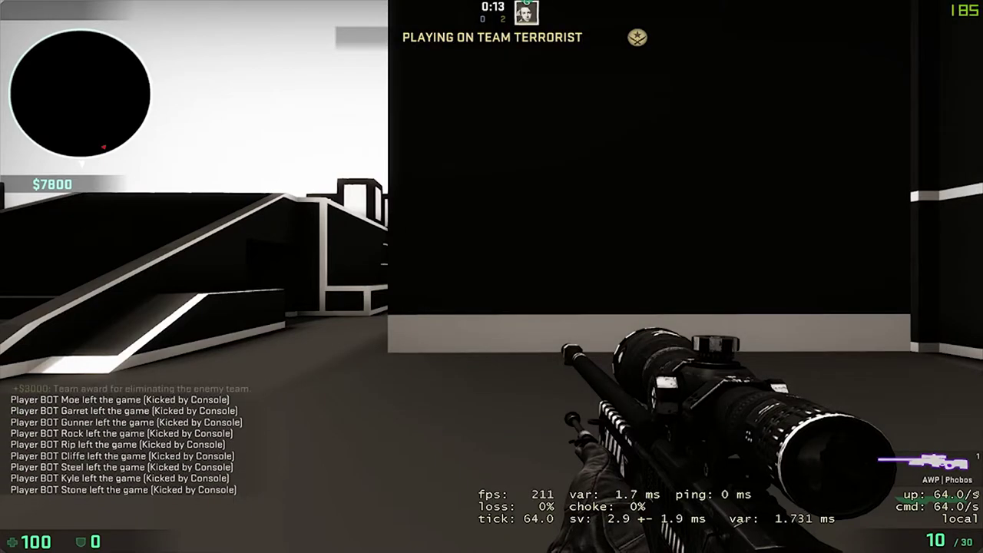
pyautogui.press('`')
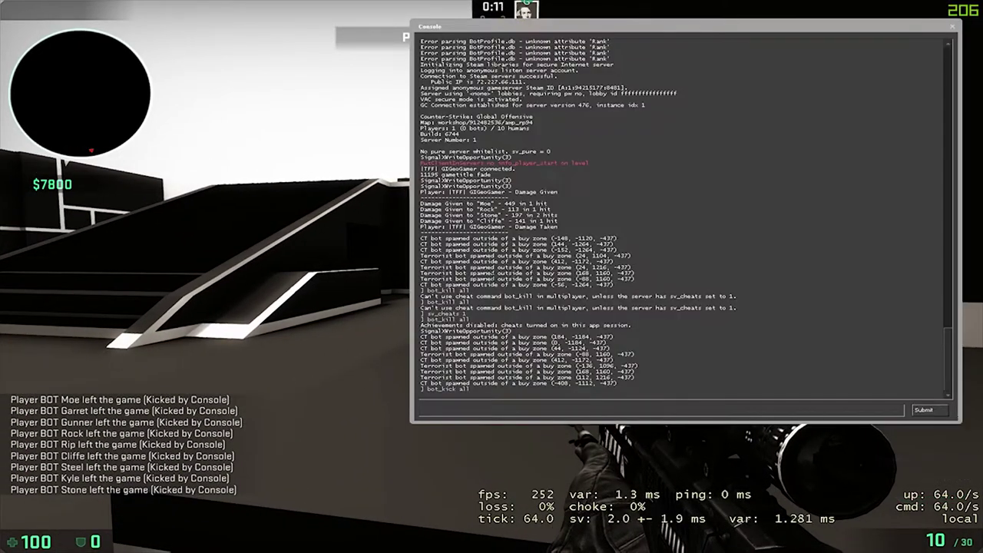
pyautogui.write('bot_')
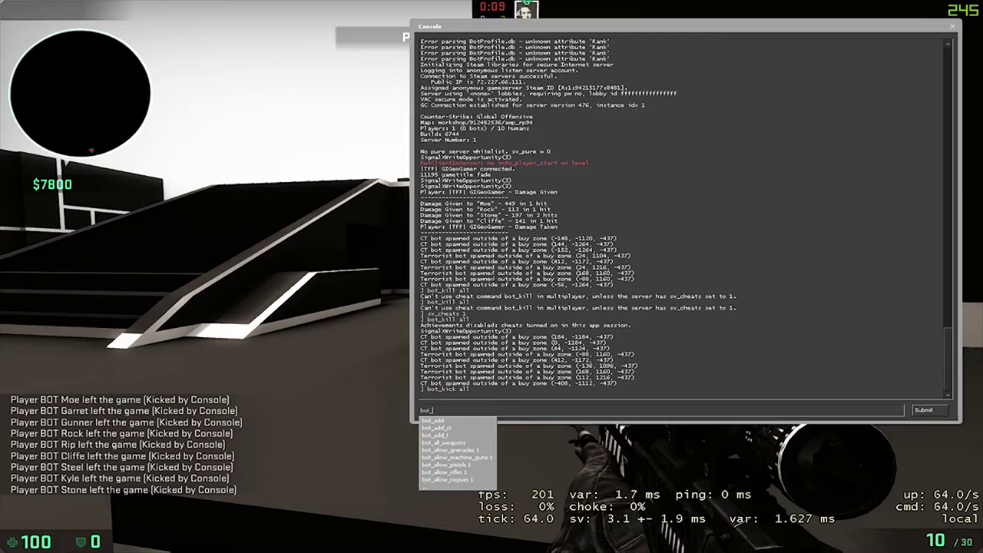
pyautogui.write('add_ct')
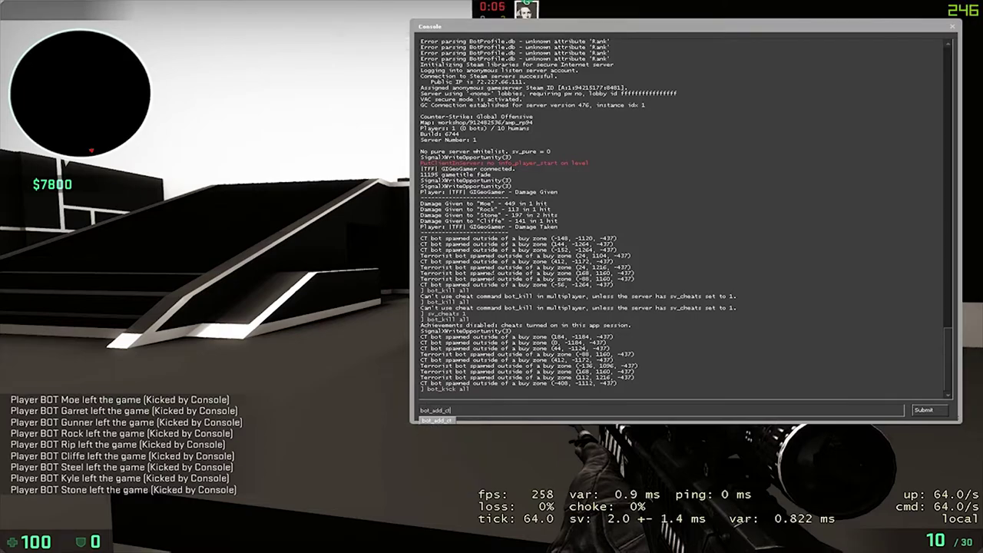
pyautogui.press('BackSpace')
pyautogui.press('BackSpace')
pyautogui.press('BackSpace')
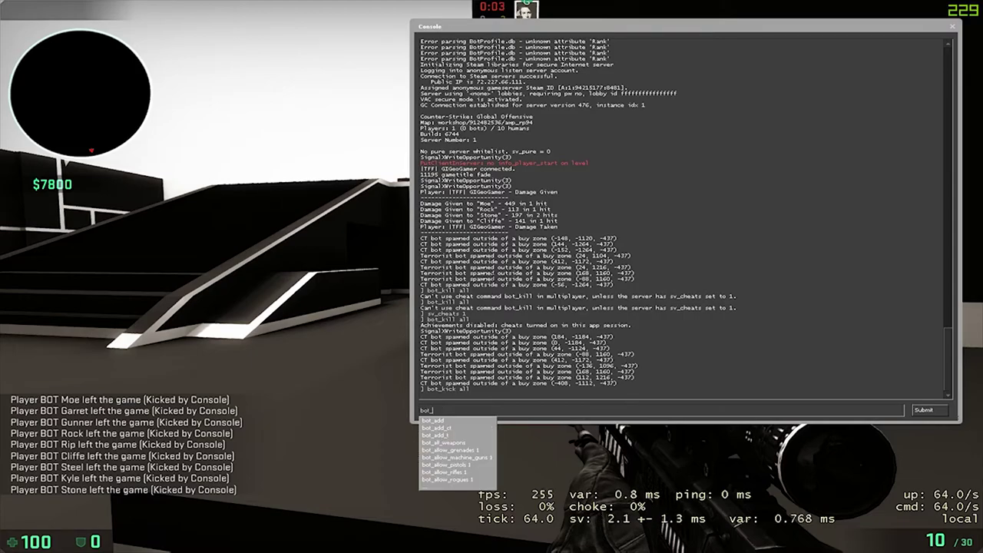
# Set the number of bots to 30 with the console command bot_quota 30 and check the scoreboard.
pyautogui.write('q')
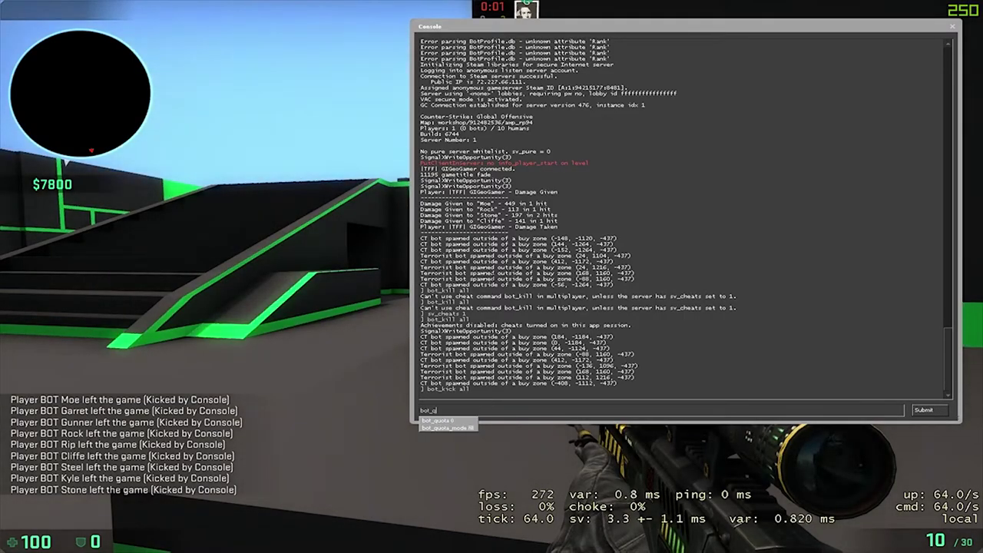
pyautogui.write('uota')
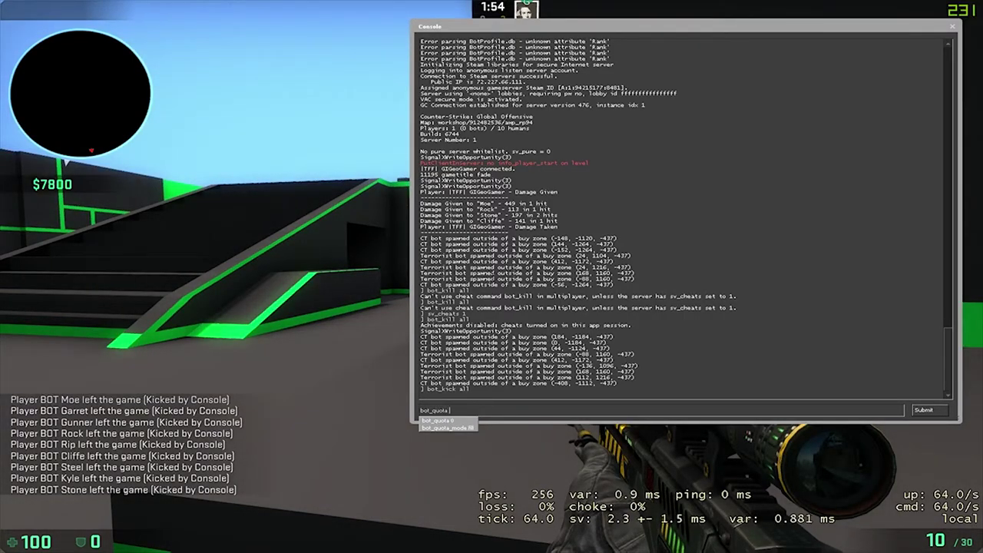
pyautogui.write(' 30')
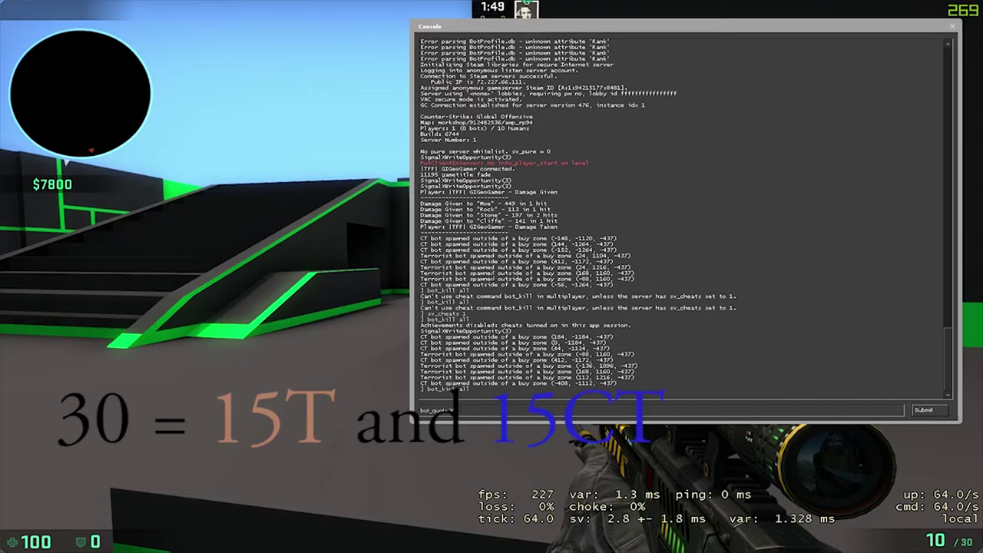
pyautogui.press('Return')
pyautogui.press('`')
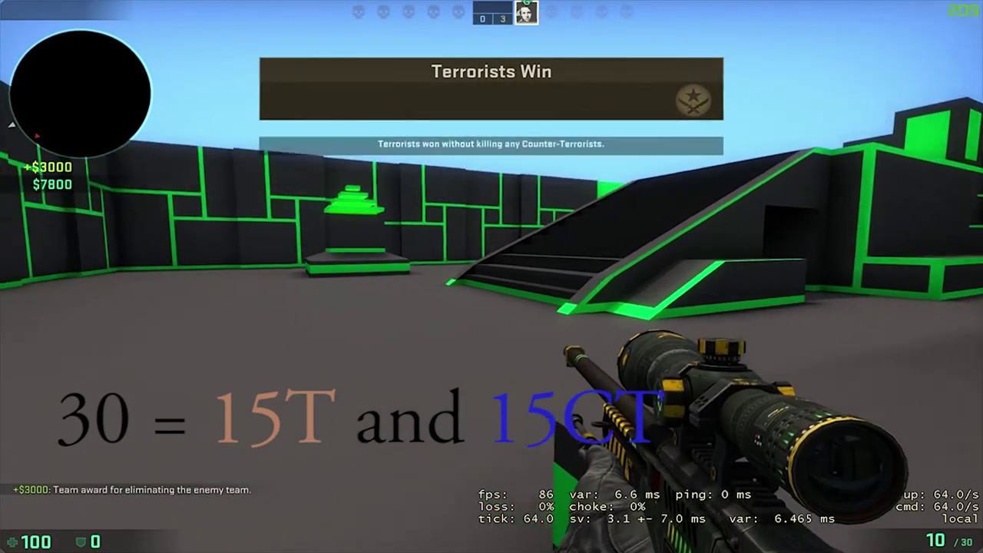
pyautogui.press('Tab')
pyautogui.press('Tab')
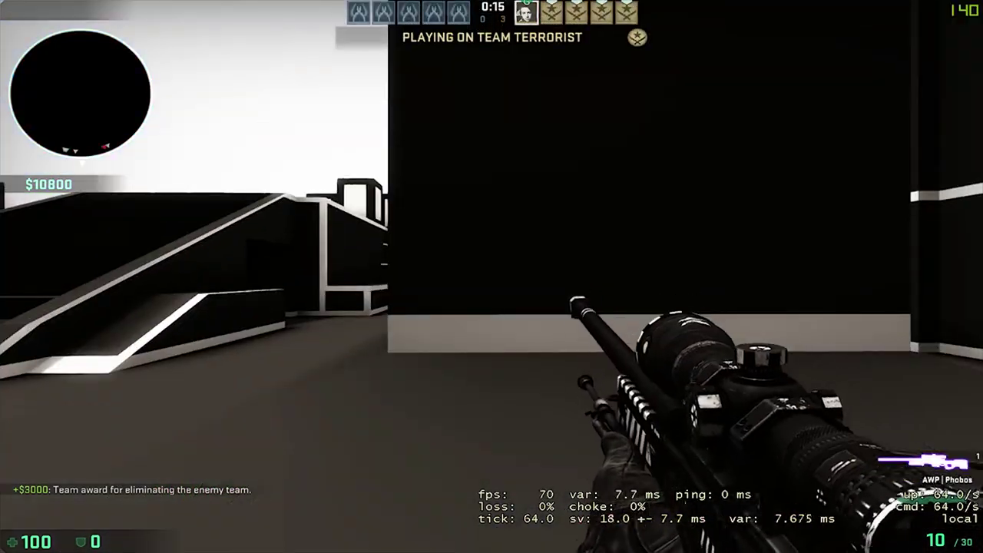
# Set the round time to 60 minutes with the console command mp_roundtime 60.
pyautogui.press('`')
pyautogui.write('mp_')
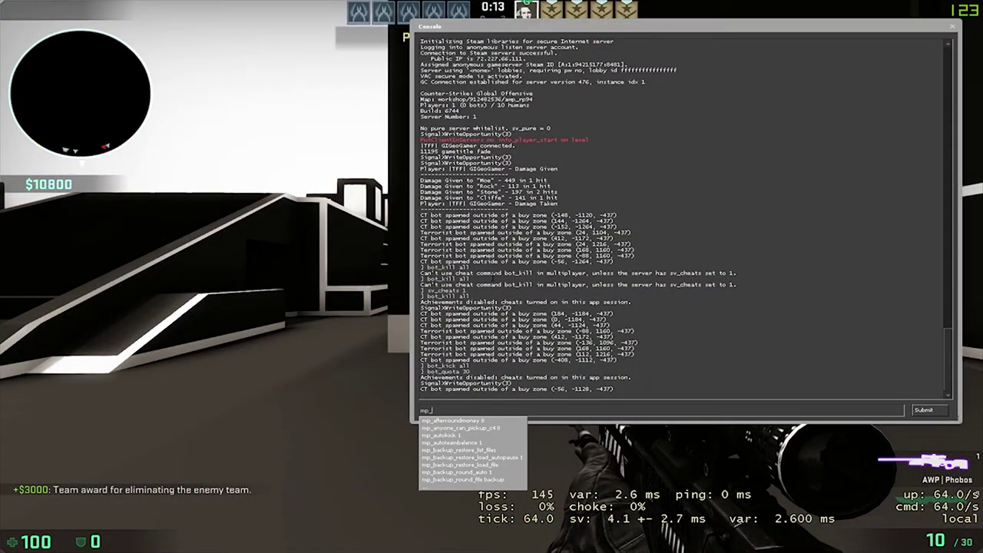
pyautogui.write('round')
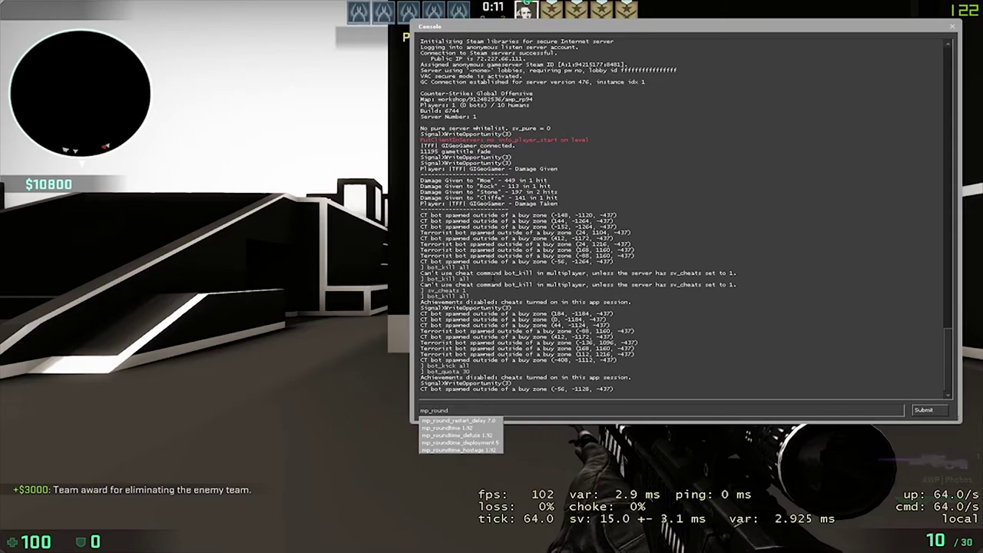
pyautogui.write('time 6')
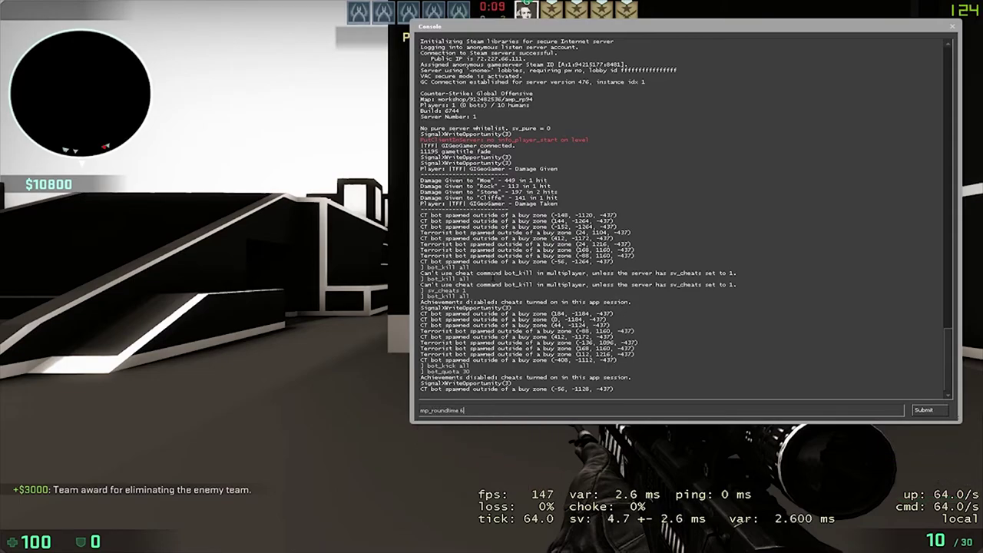
pyautogui.write('0')
pyautogui.press('Return')
pyautogui.press('`')
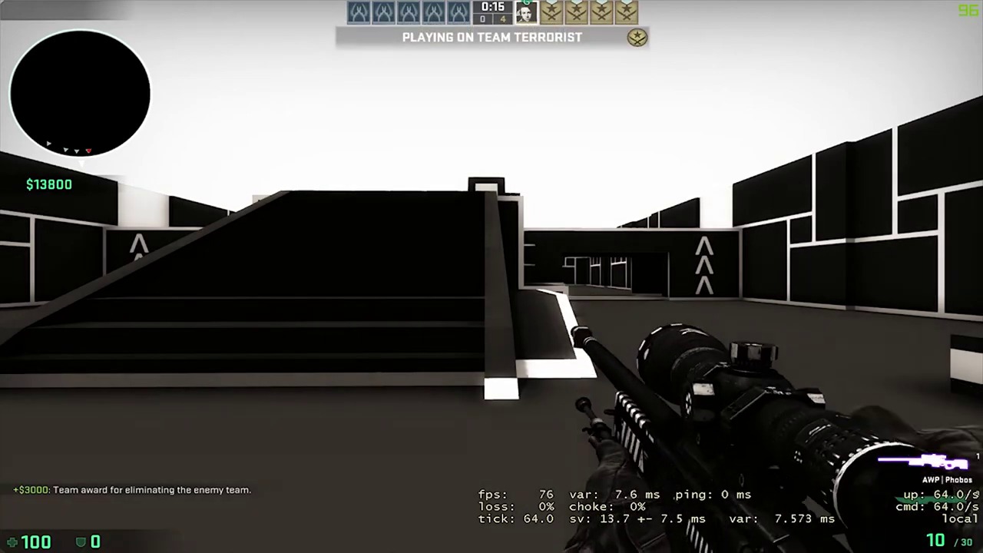
pyautogui.press('3')
pyautogui.press('1')
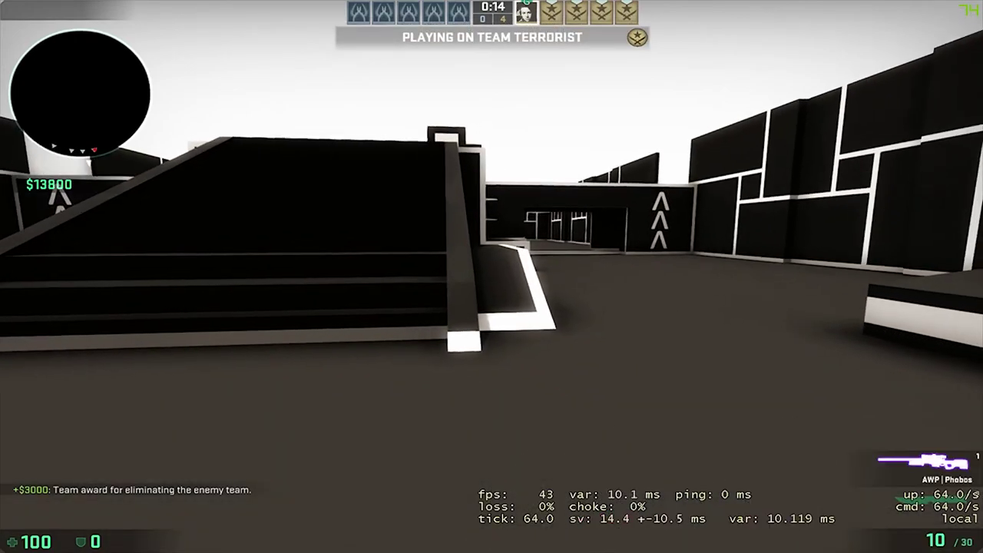